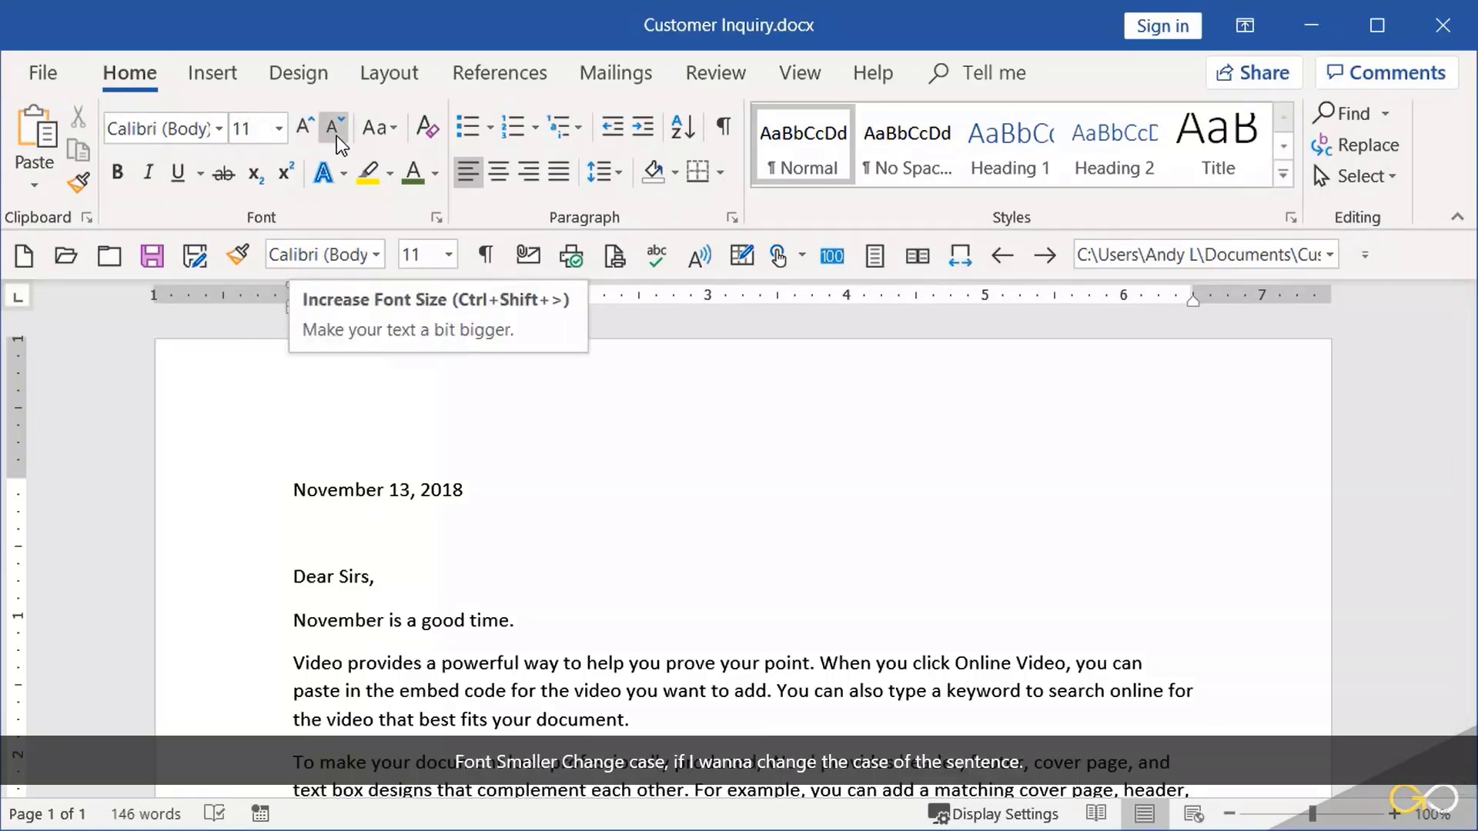
Step: View the change-case options, and choose the standard red as the font color
left_click(384, 131)
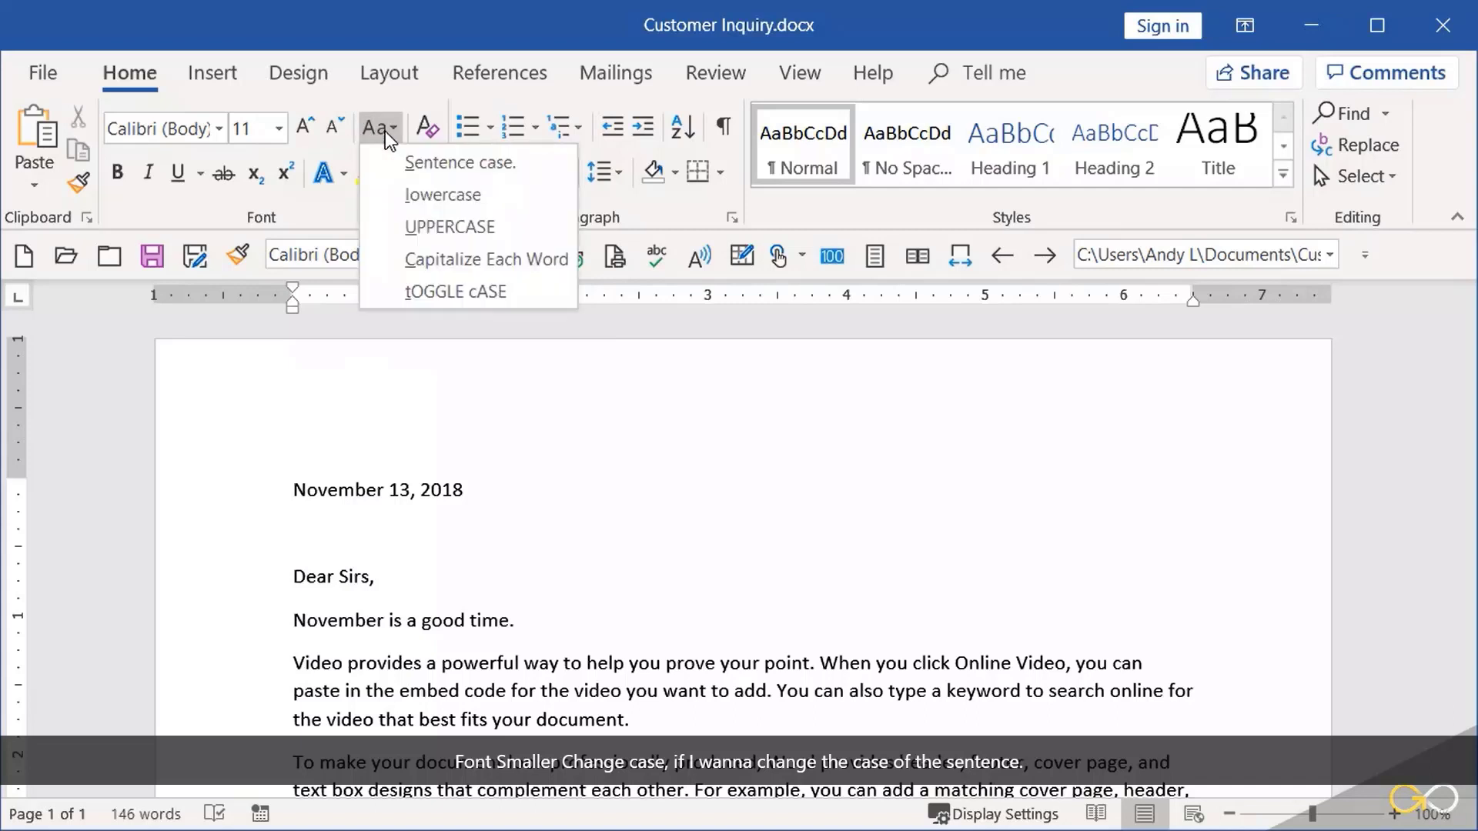
left_click(299, 205)
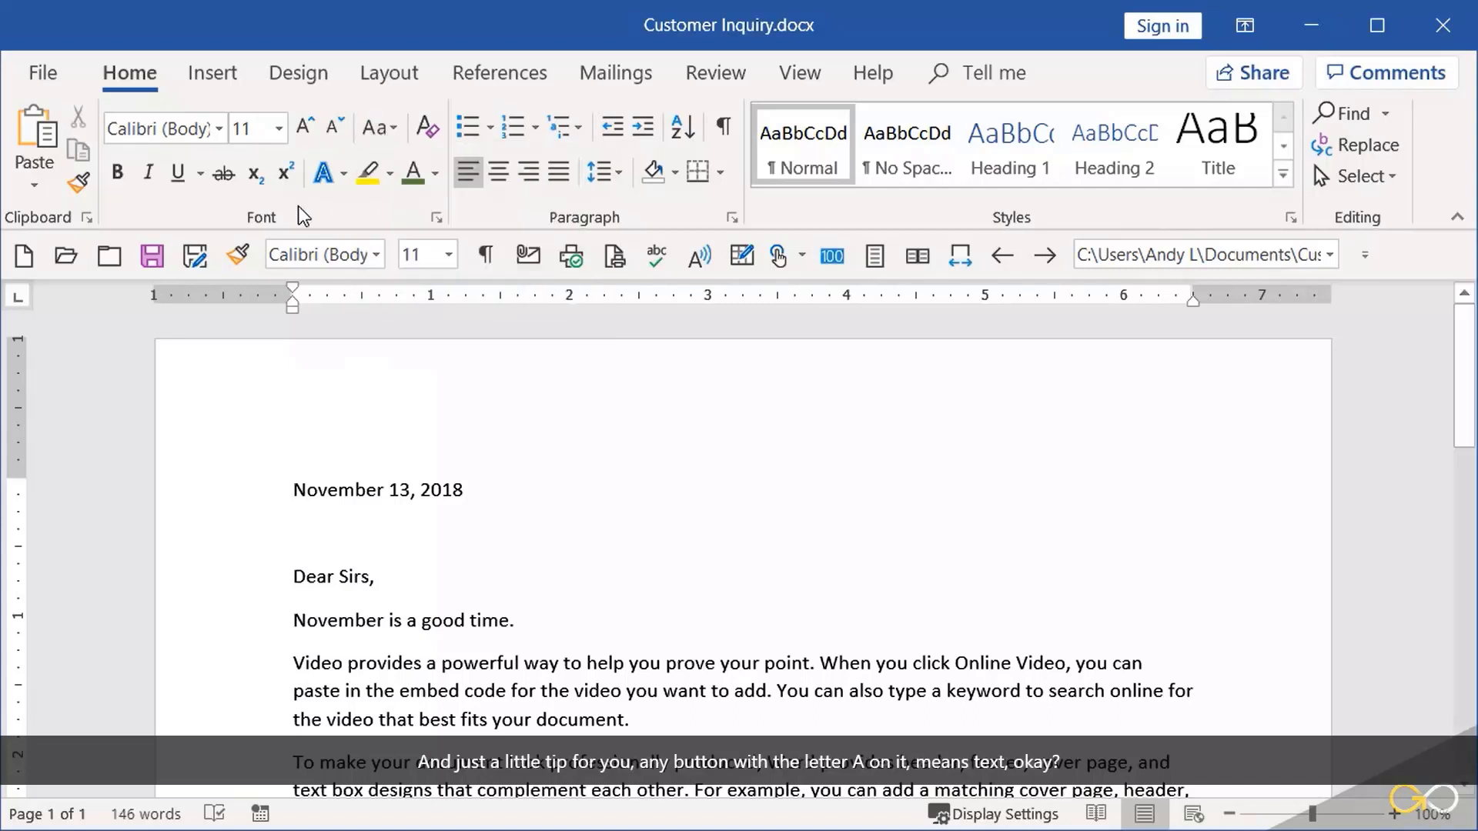
left_click(436, 182)
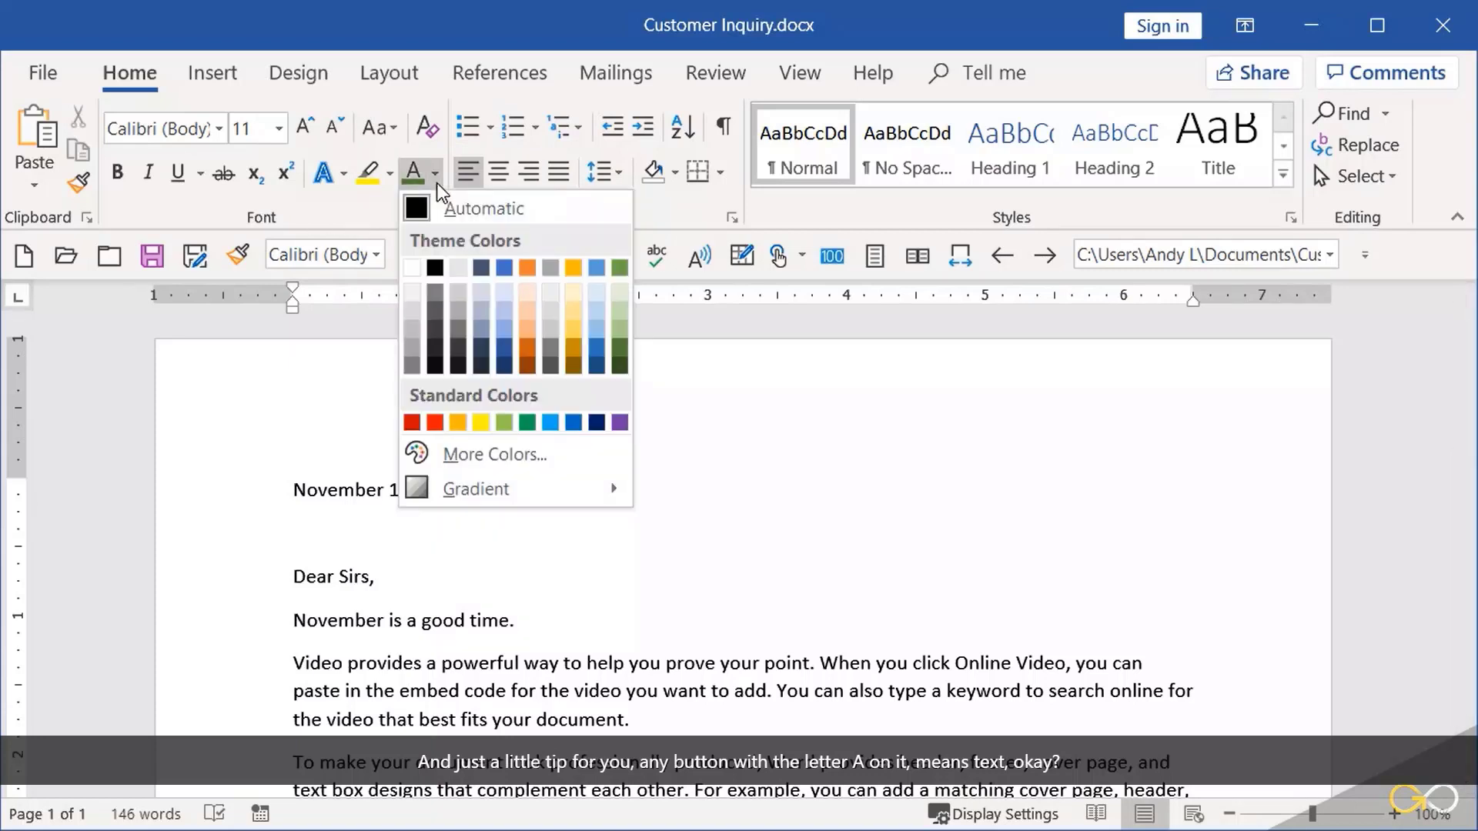
left_click(435, 421)
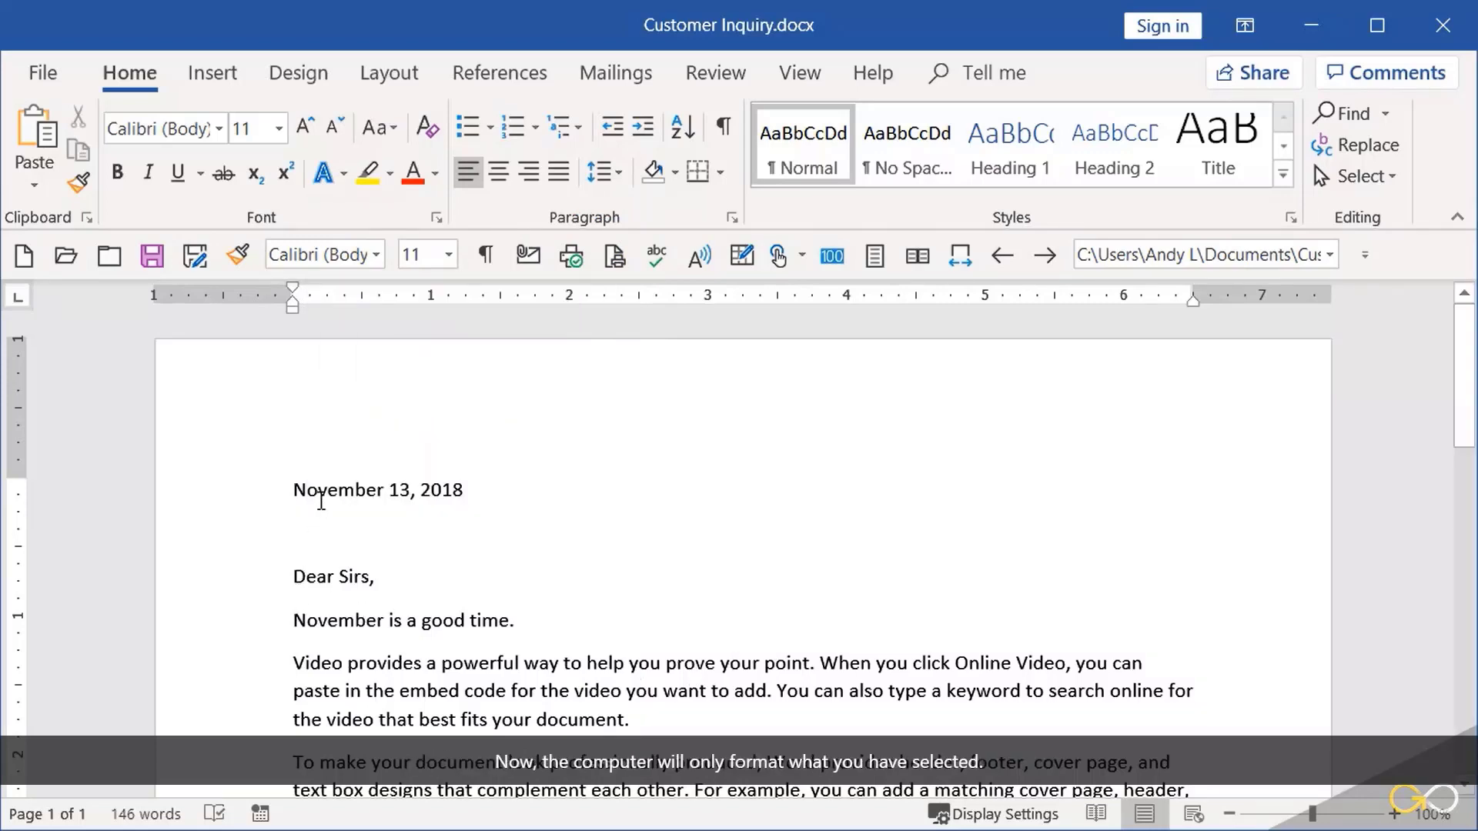
Step: Select the word "November" in the date line, then clear the selection
scroll(320, 501, "down", 3)
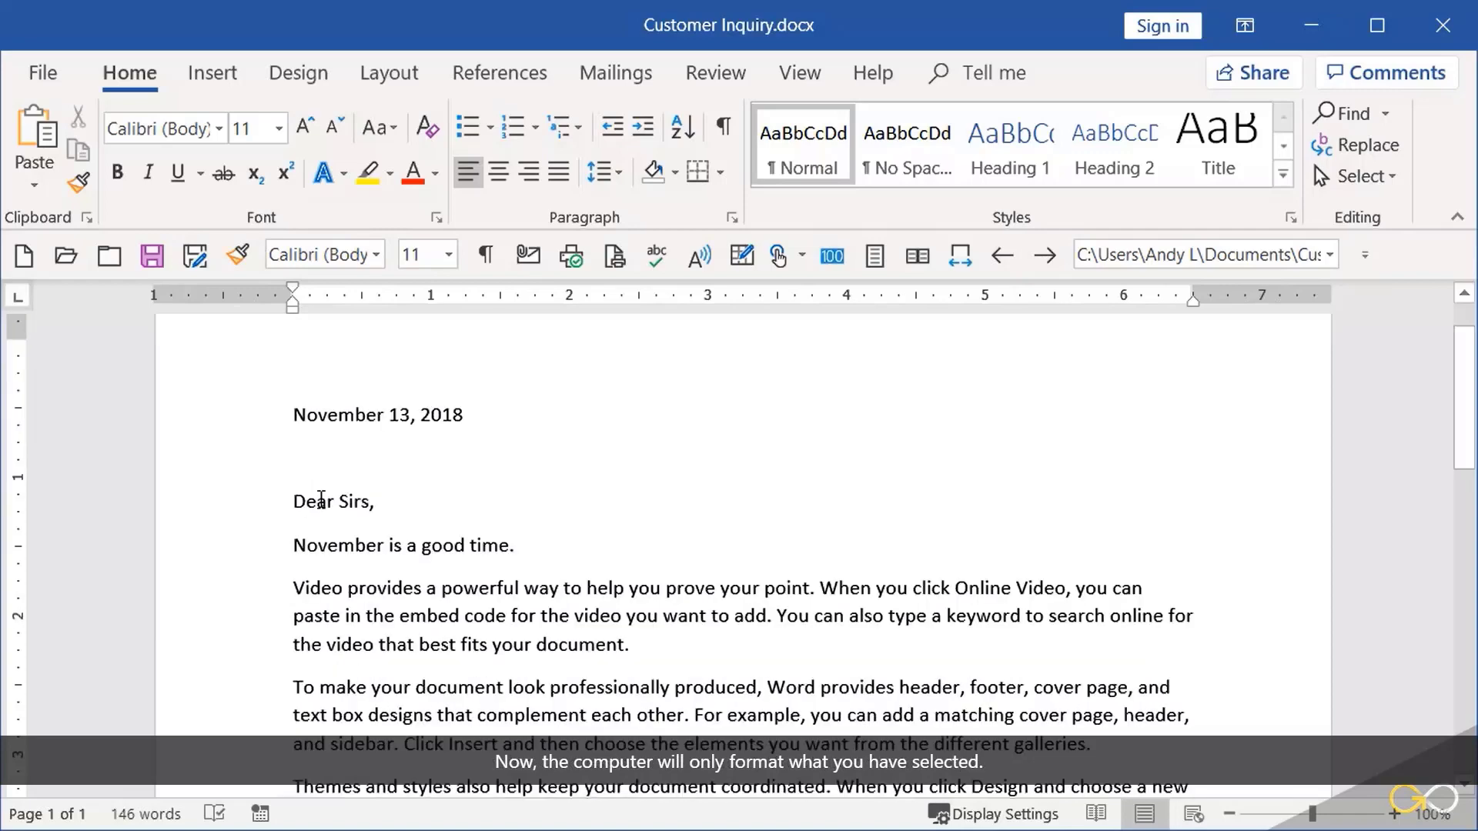
left_click(343, 351)
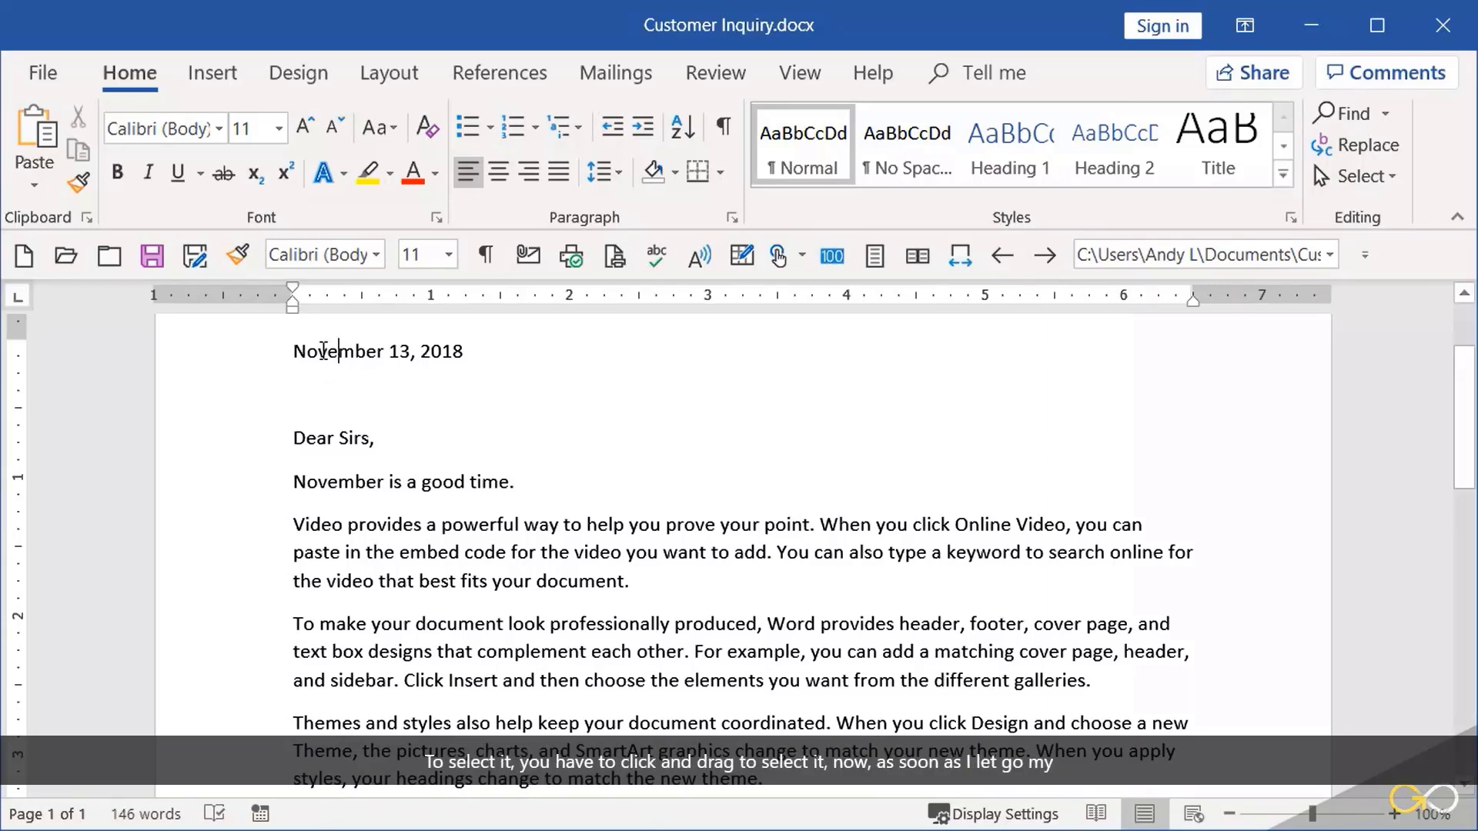
left_click_drag(295, 352, 389, 352)
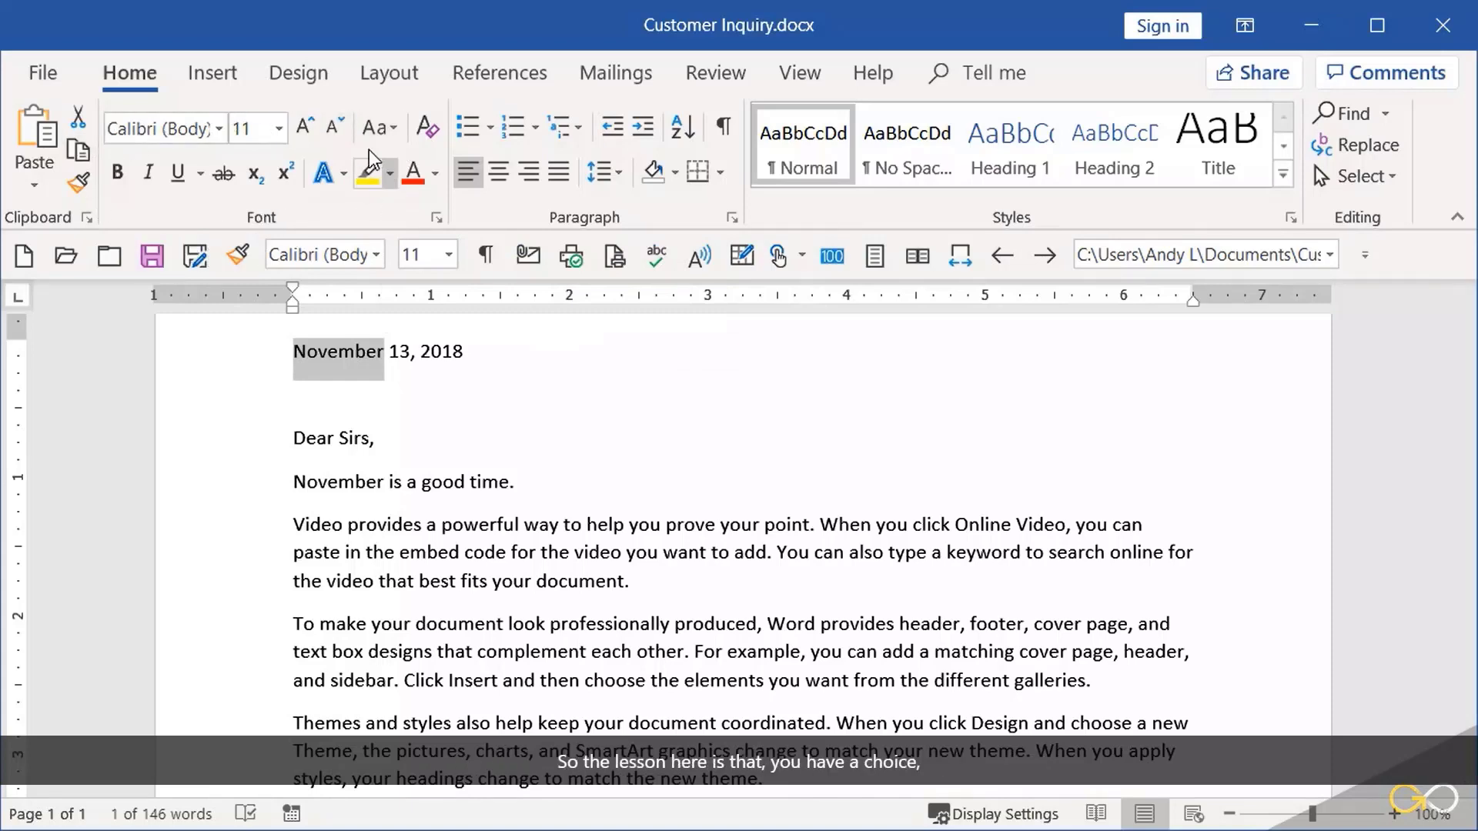
double_click(312, 362)
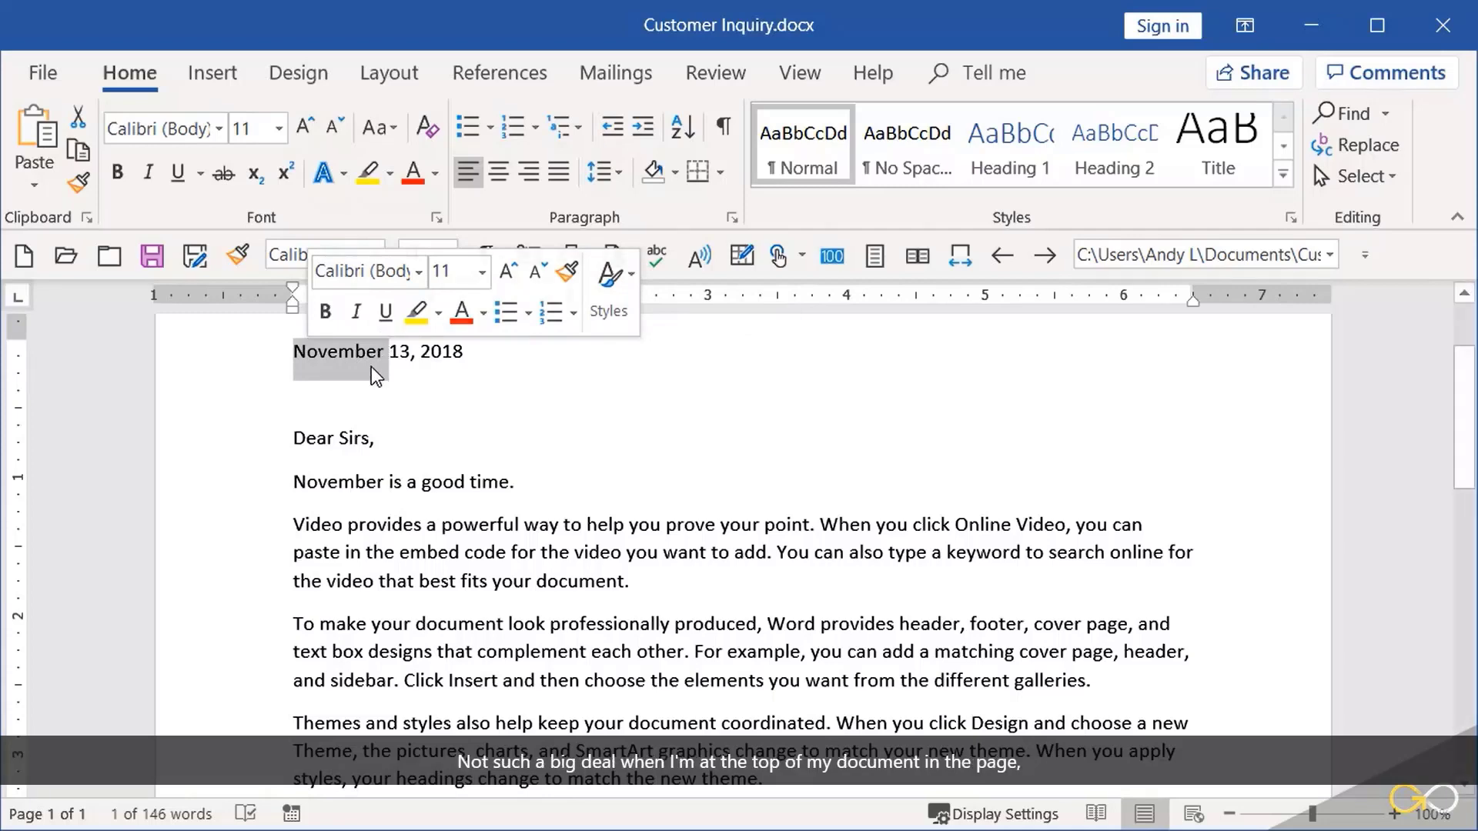
left_click(398, 752)
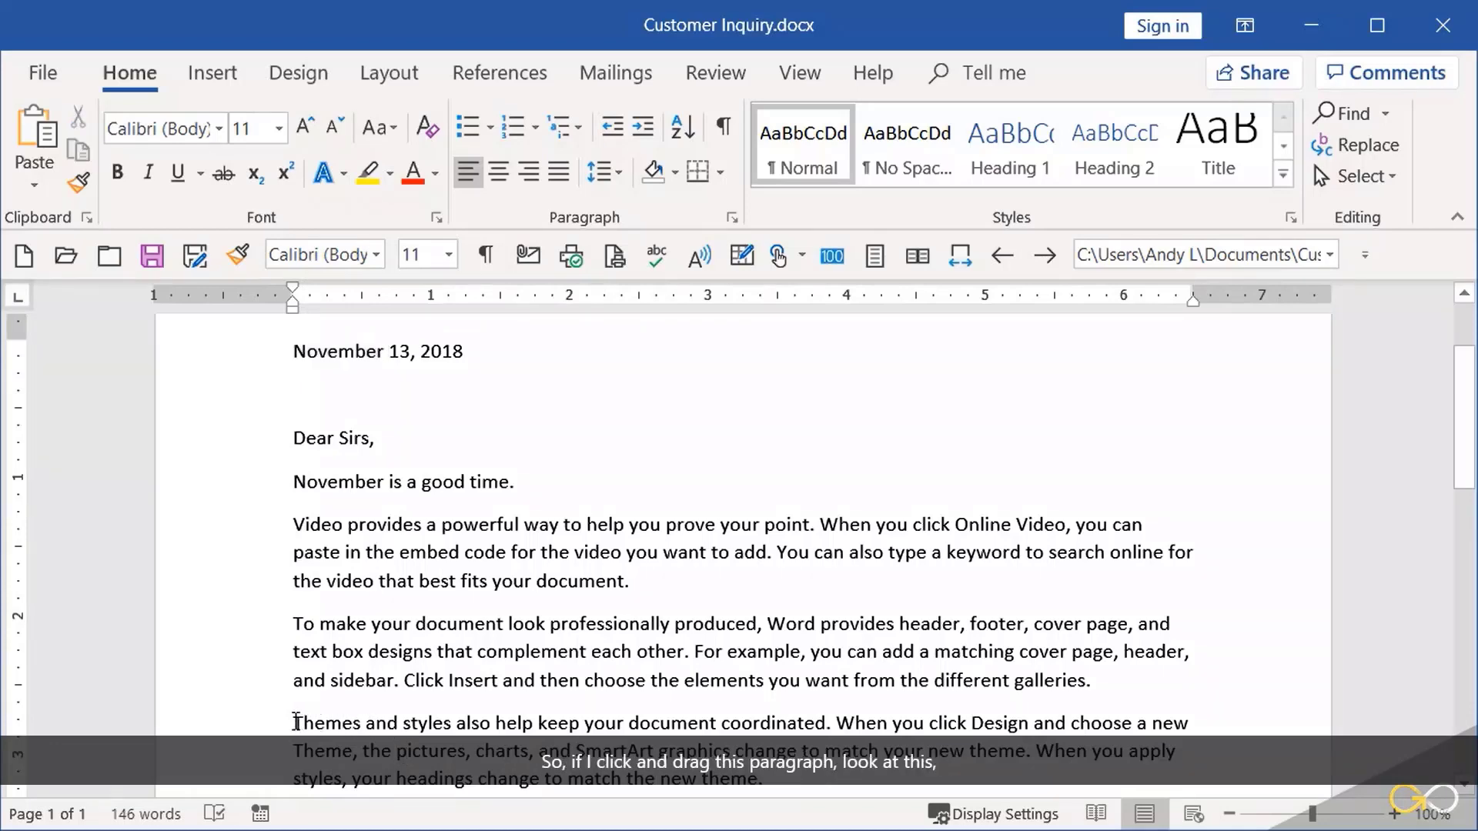
Step: Select the "Themes and styles" paragraph and then only part of it, and clear the selection
left_click_drag(295, 723, 761, 779)
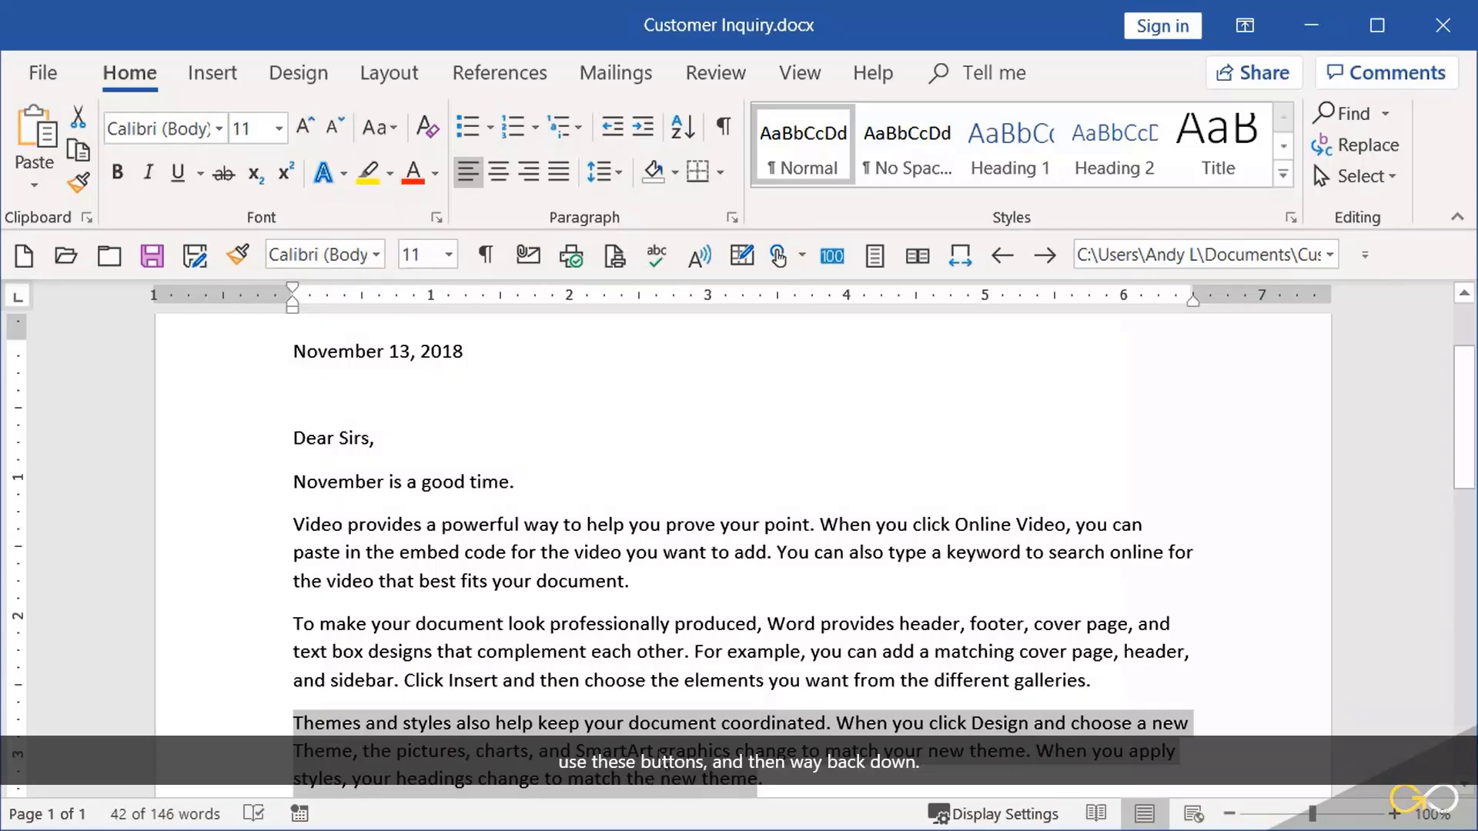
left_click(658, 750)
left_click_drag(658, 750, 702, 770)
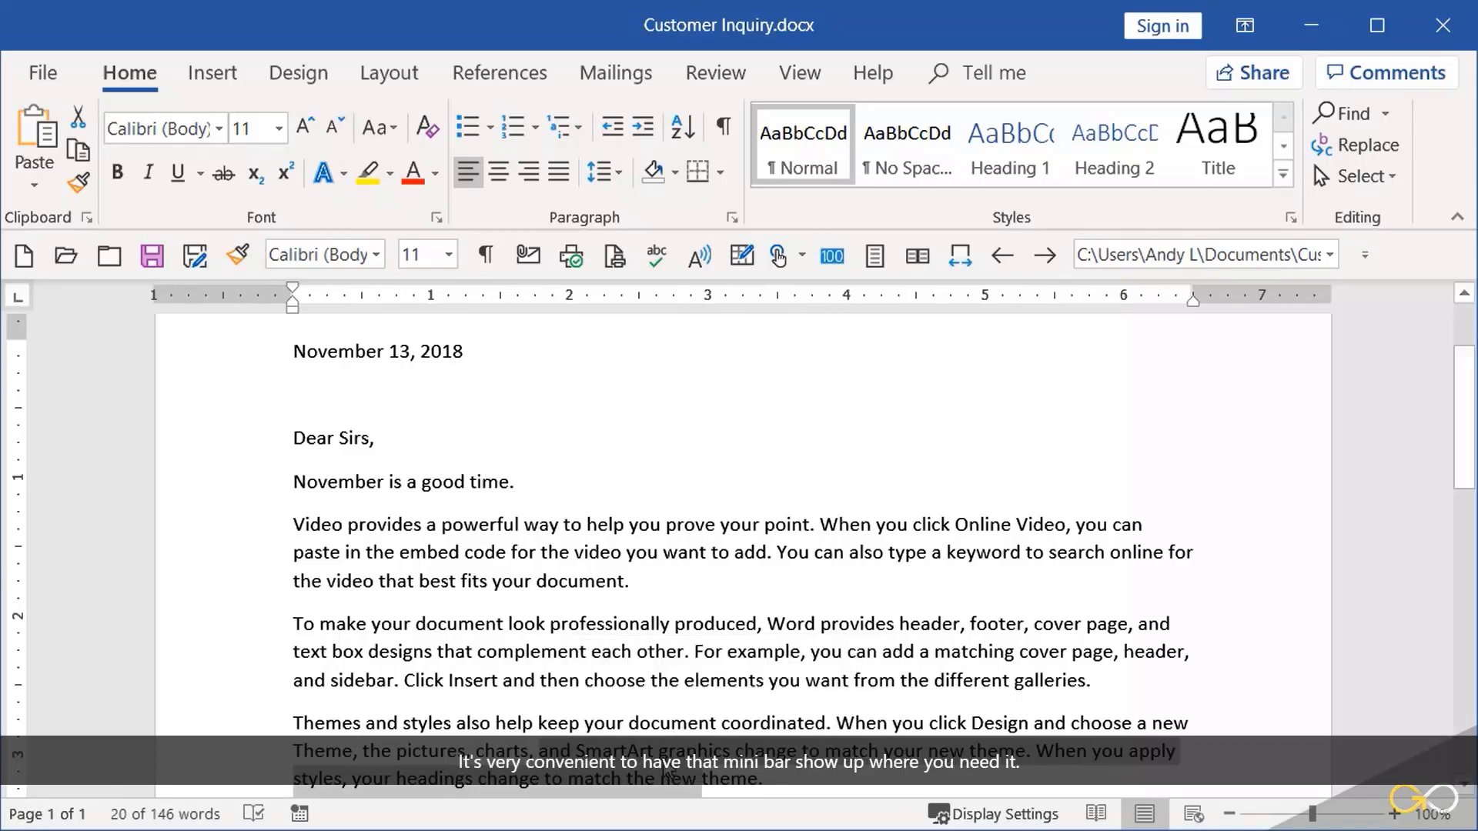
left_click(658, 759)
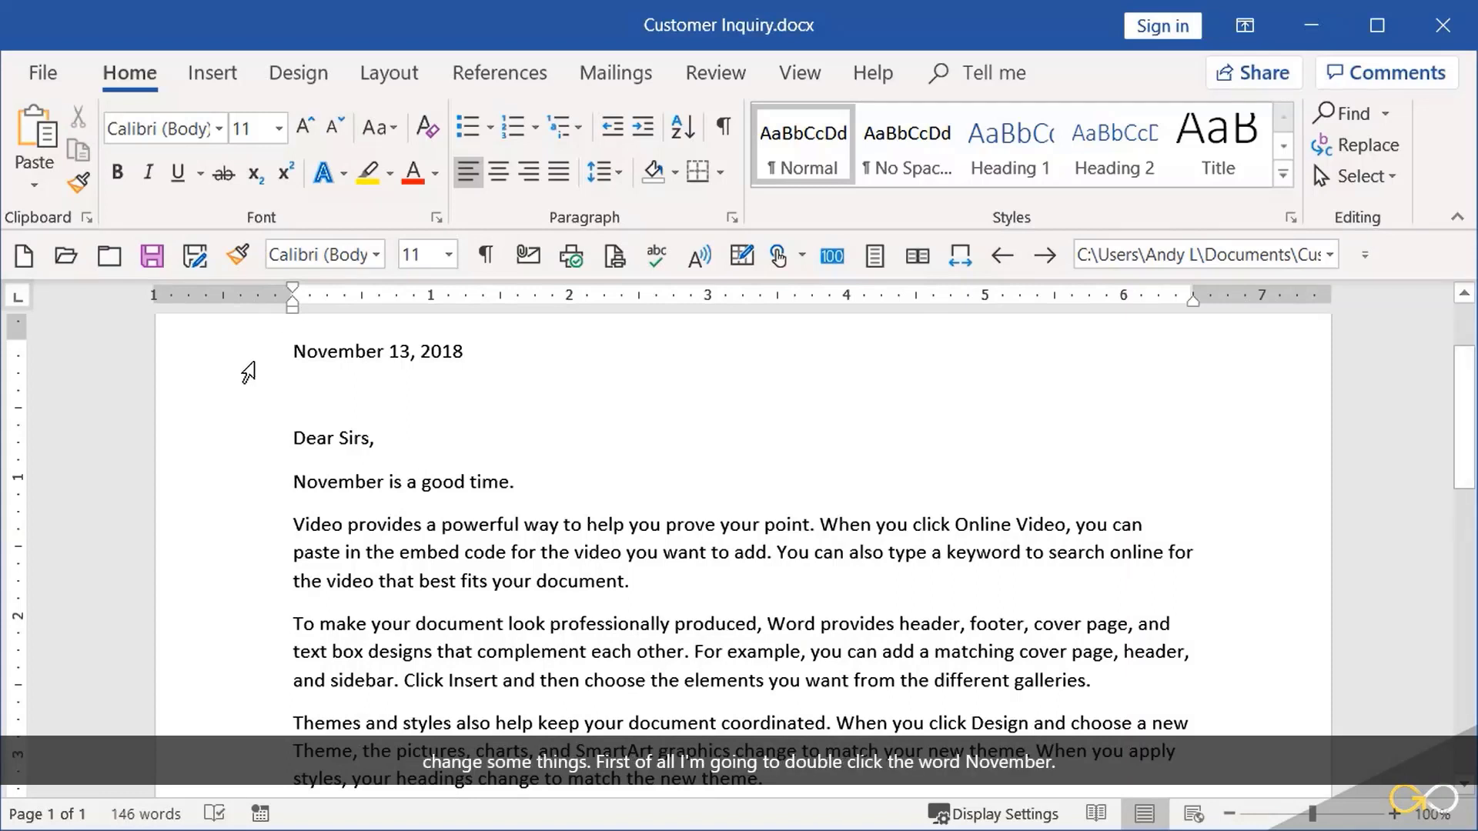
Step: Format the whole date line "November 13, 2018" in Arial at size 14
triple_click(328, 351)
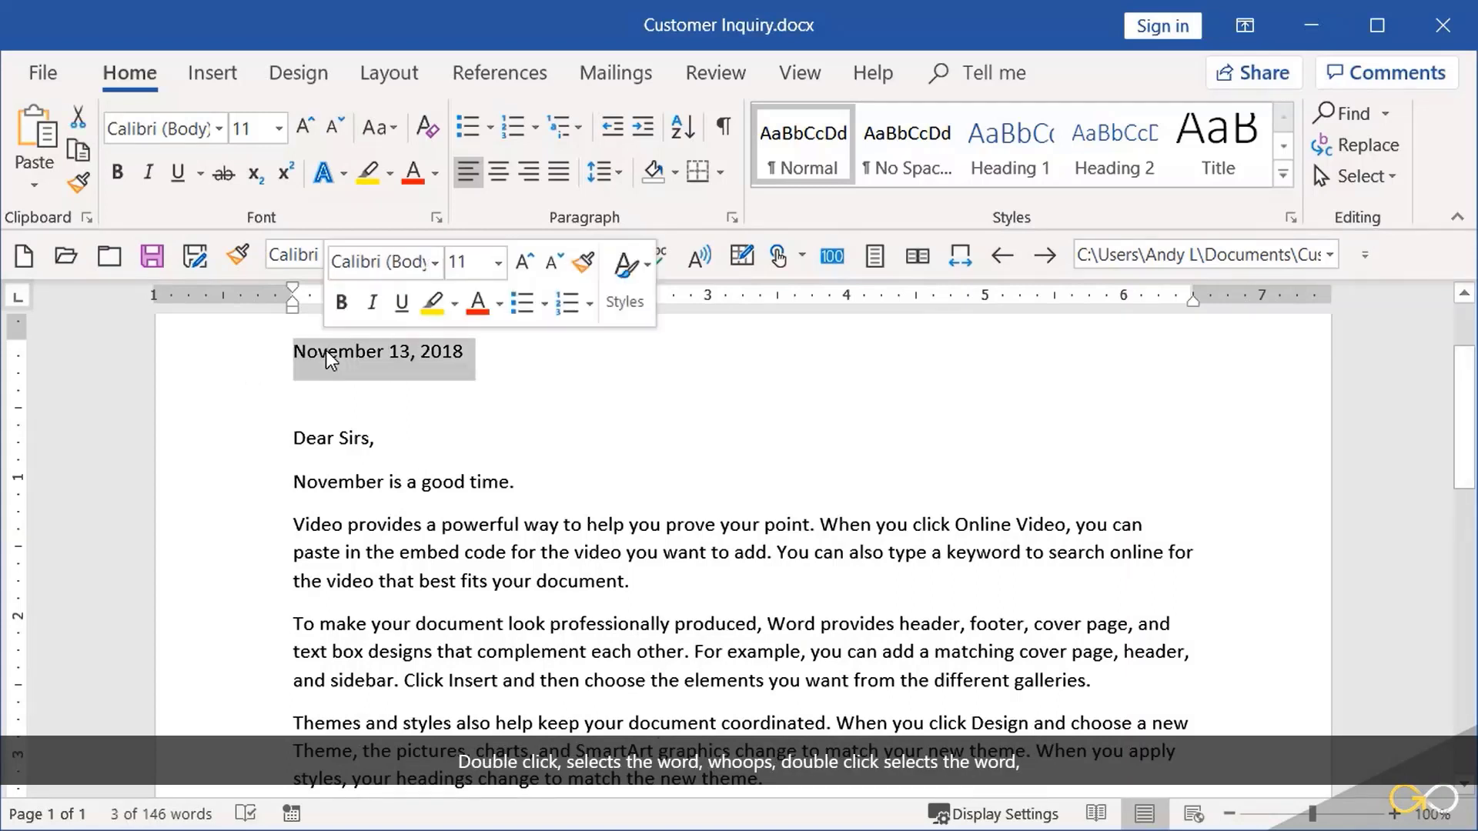
left_click(328, 350)
double_click(327, 351)
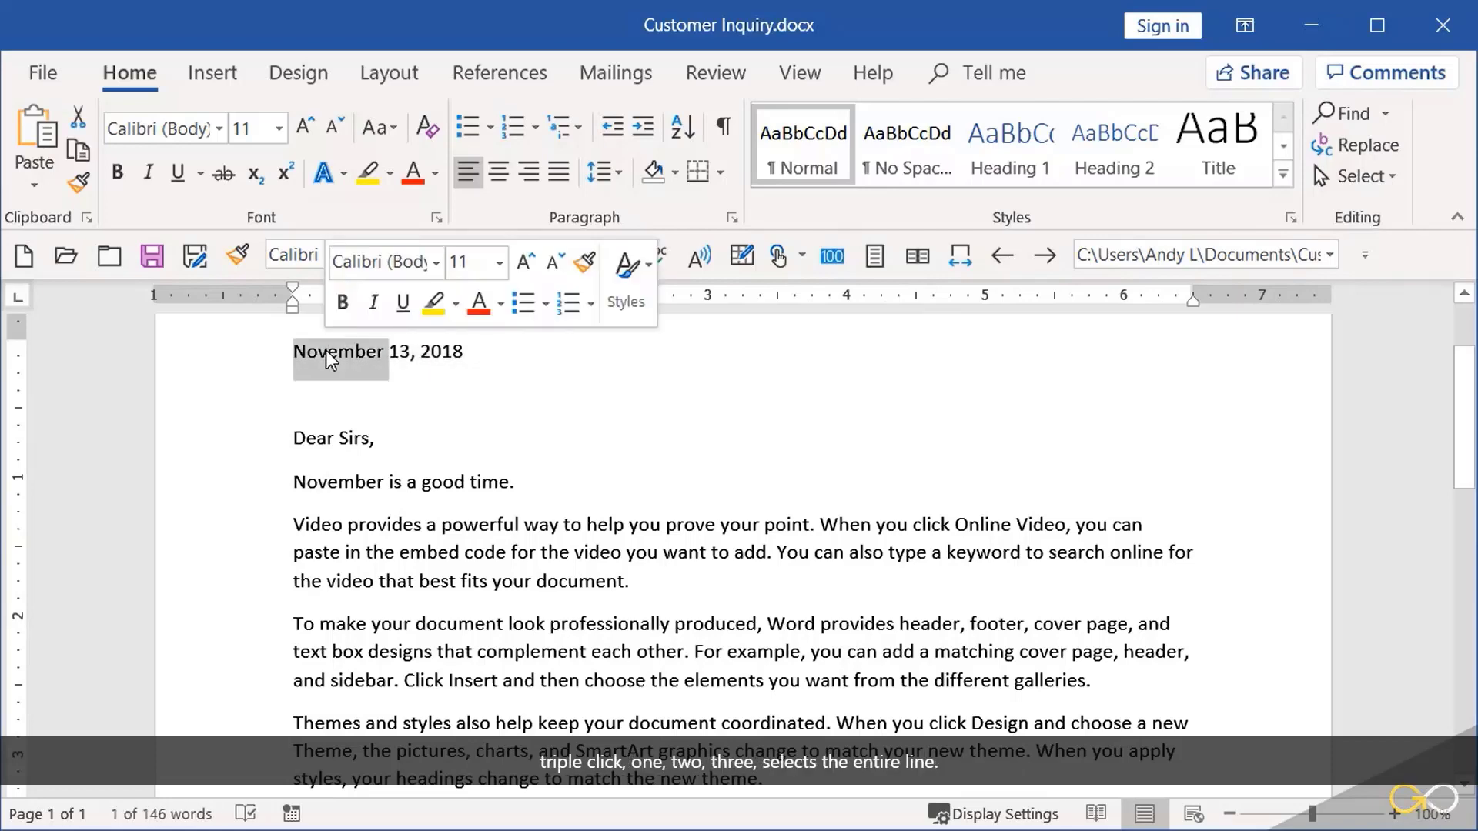
left_click(325, 350)
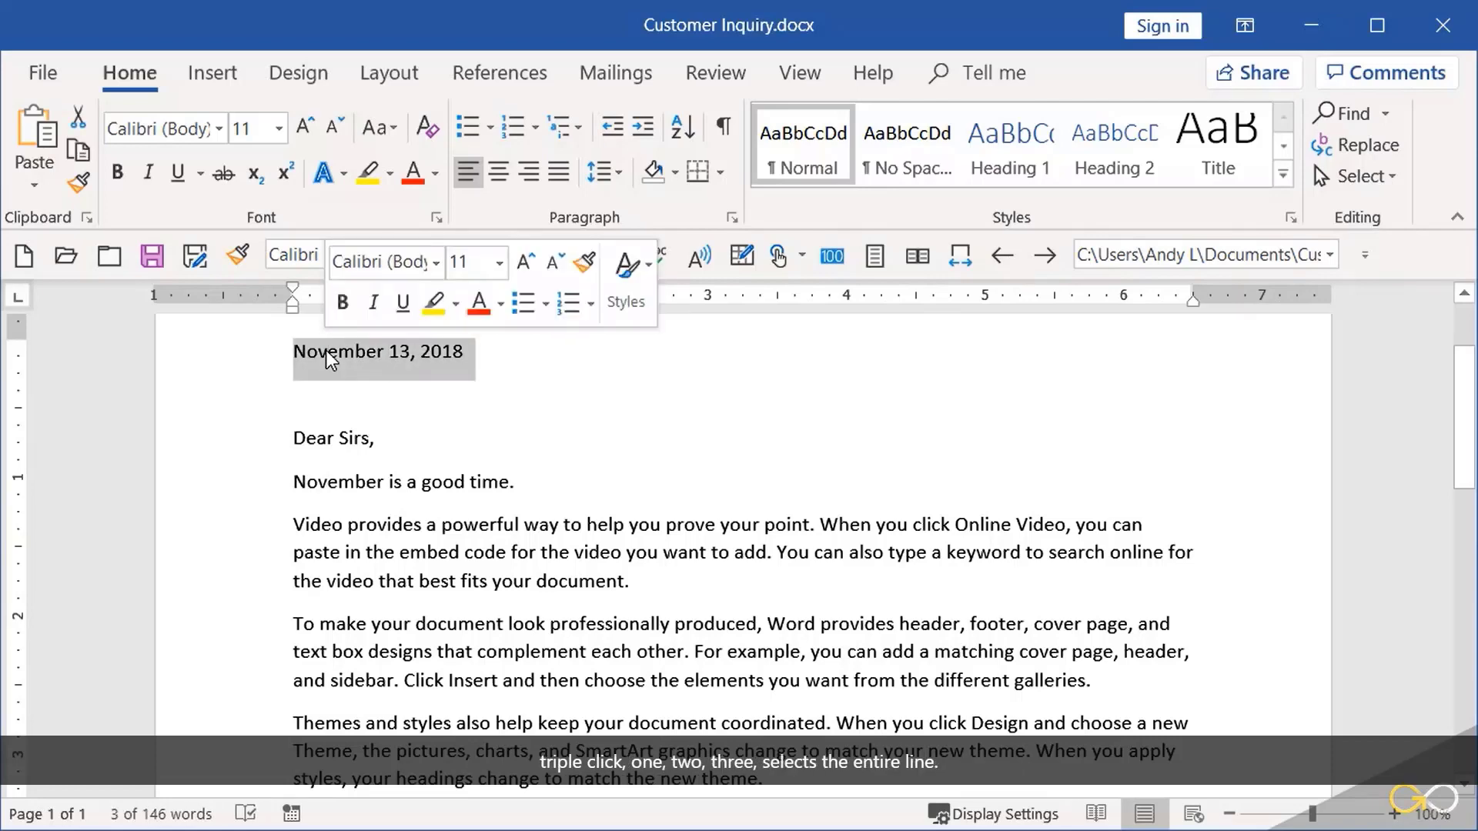
left_click(437, 262)
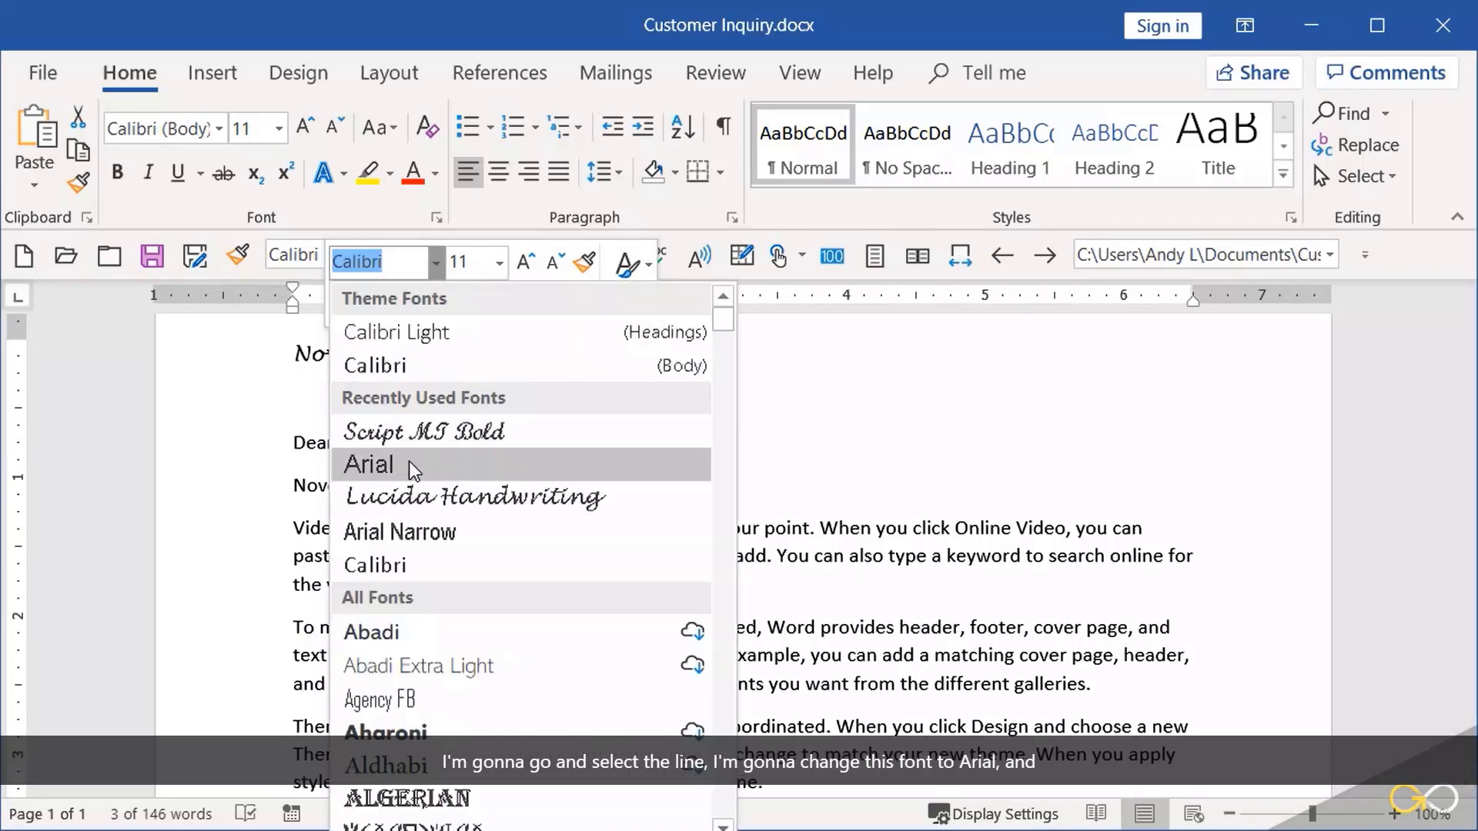
left_click(408, 460)
left_click(499, 263)
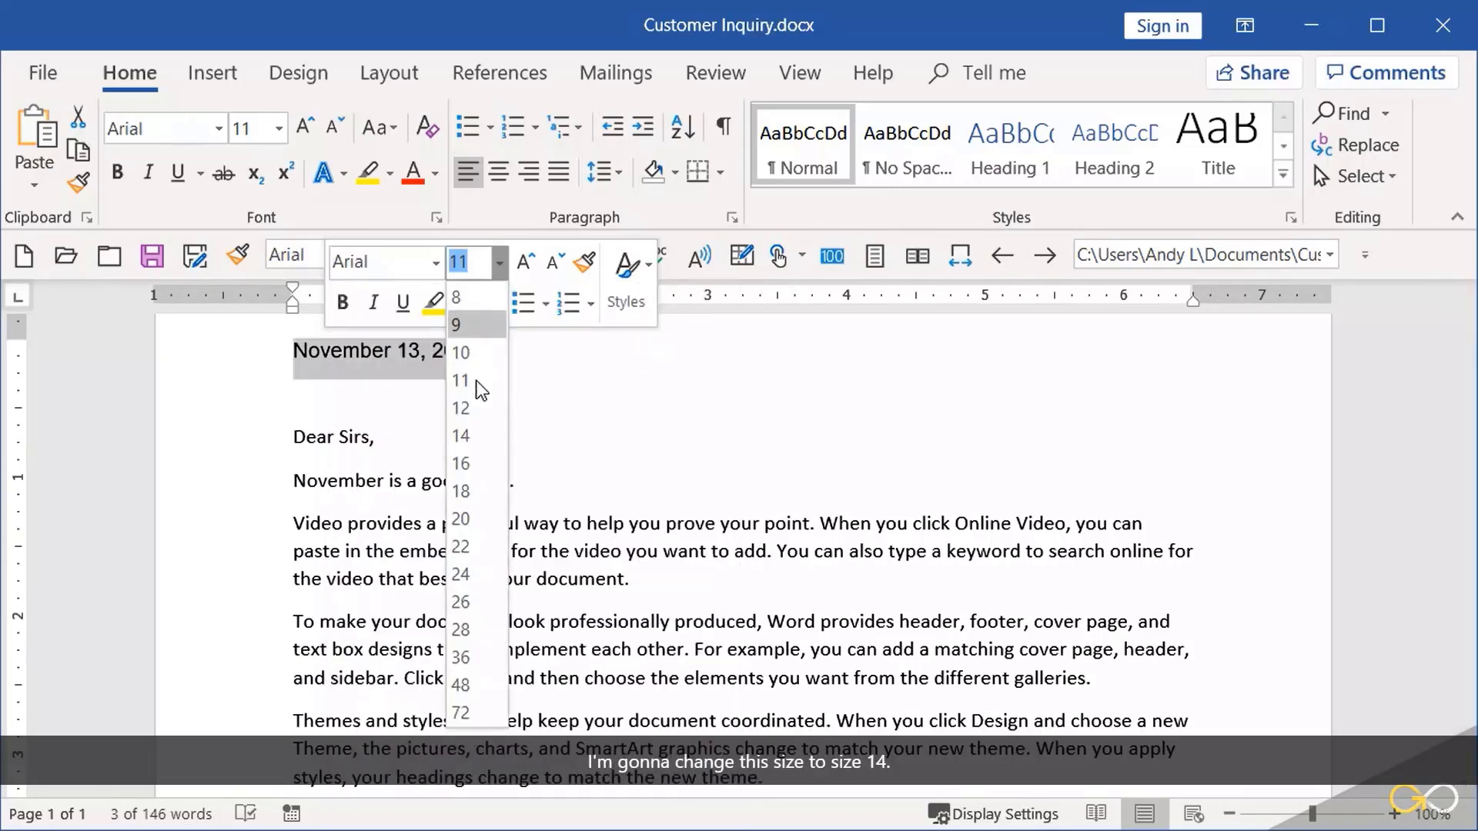
left_click(464, 436)
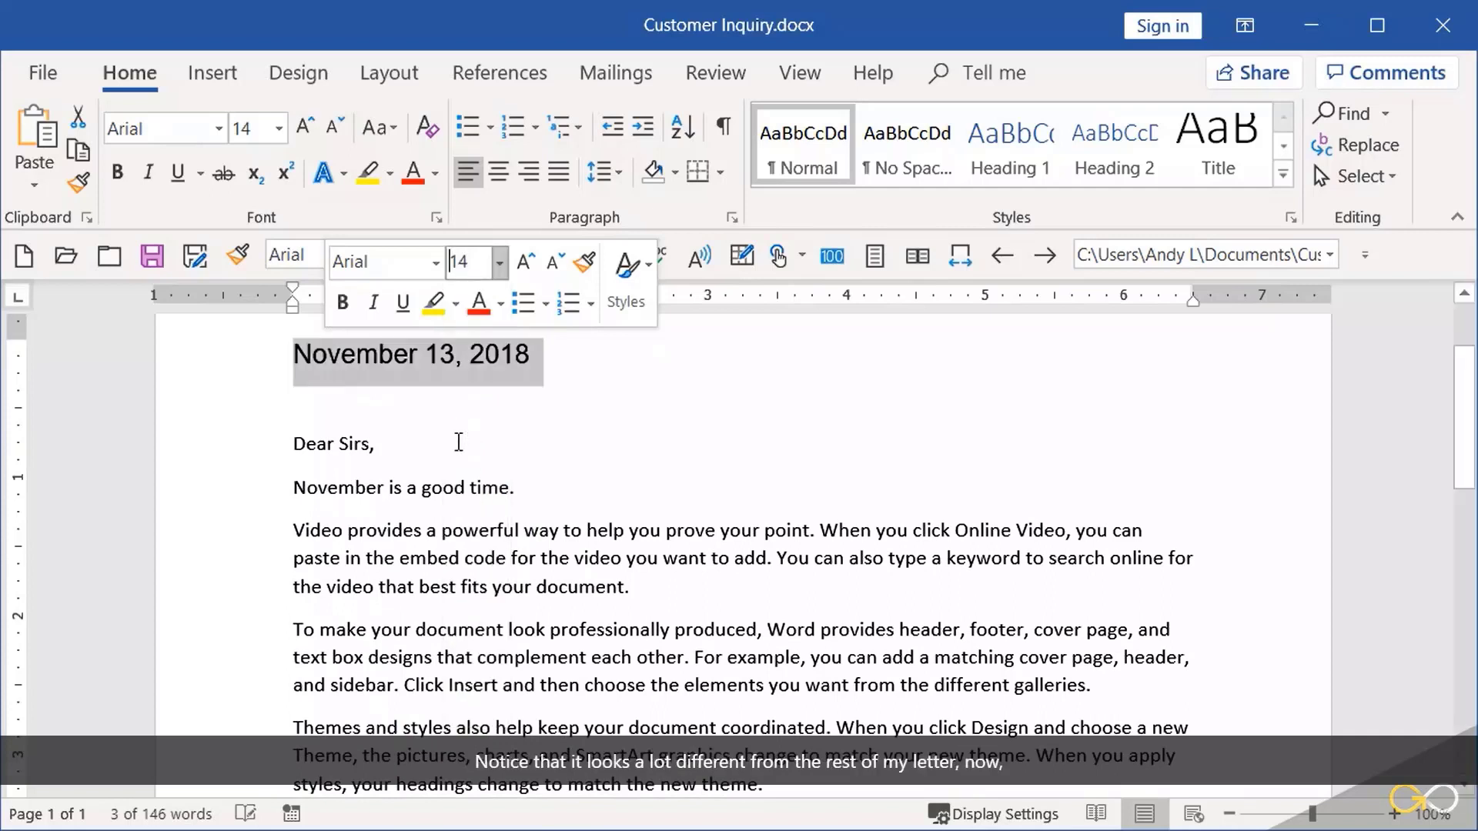
left_click(416, 583)
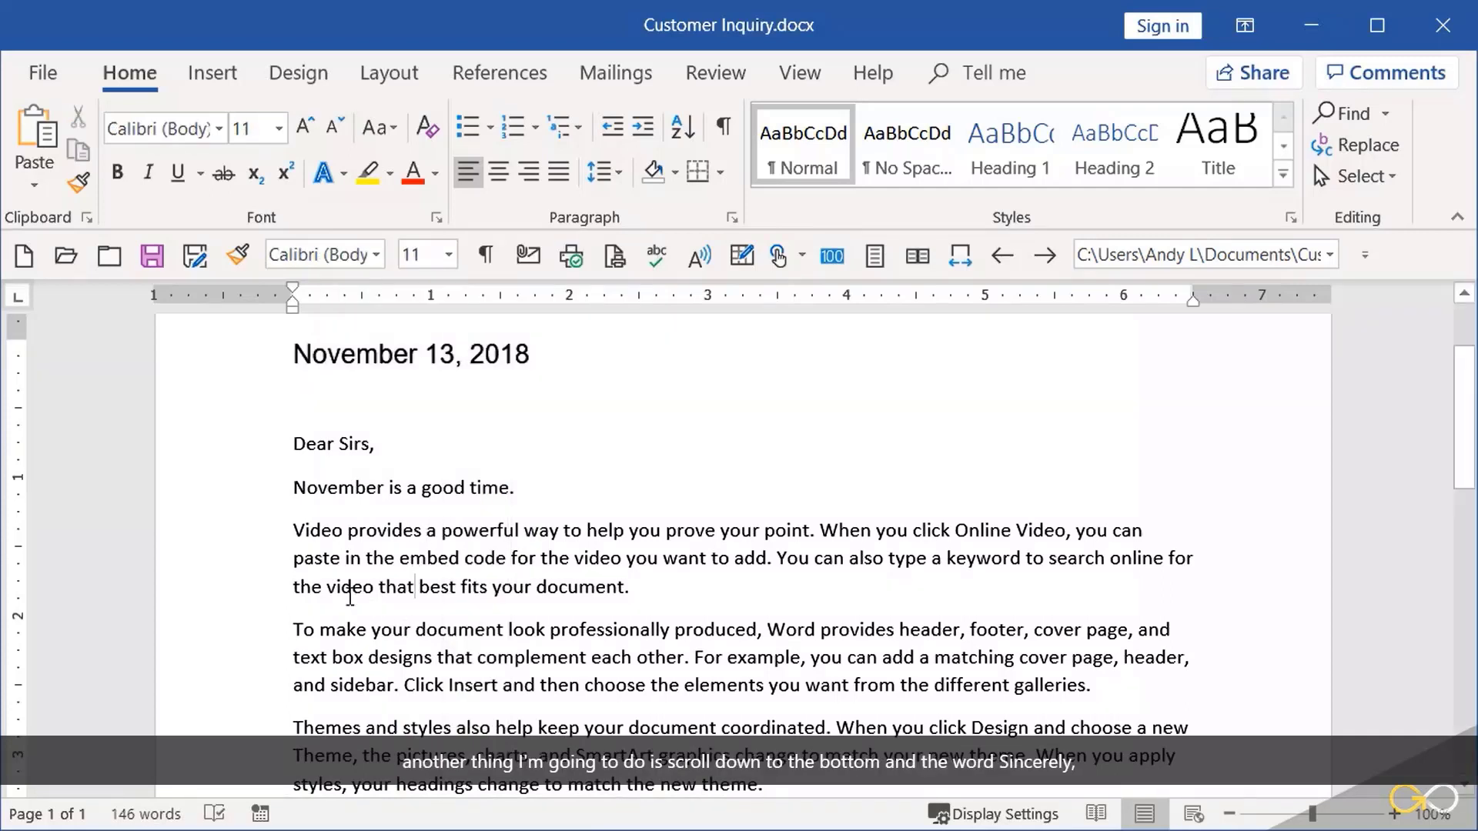
Step: Format the closing word "Sincerely" in Script MT Bold at size 12
scroll(350, 596, "down", 3)
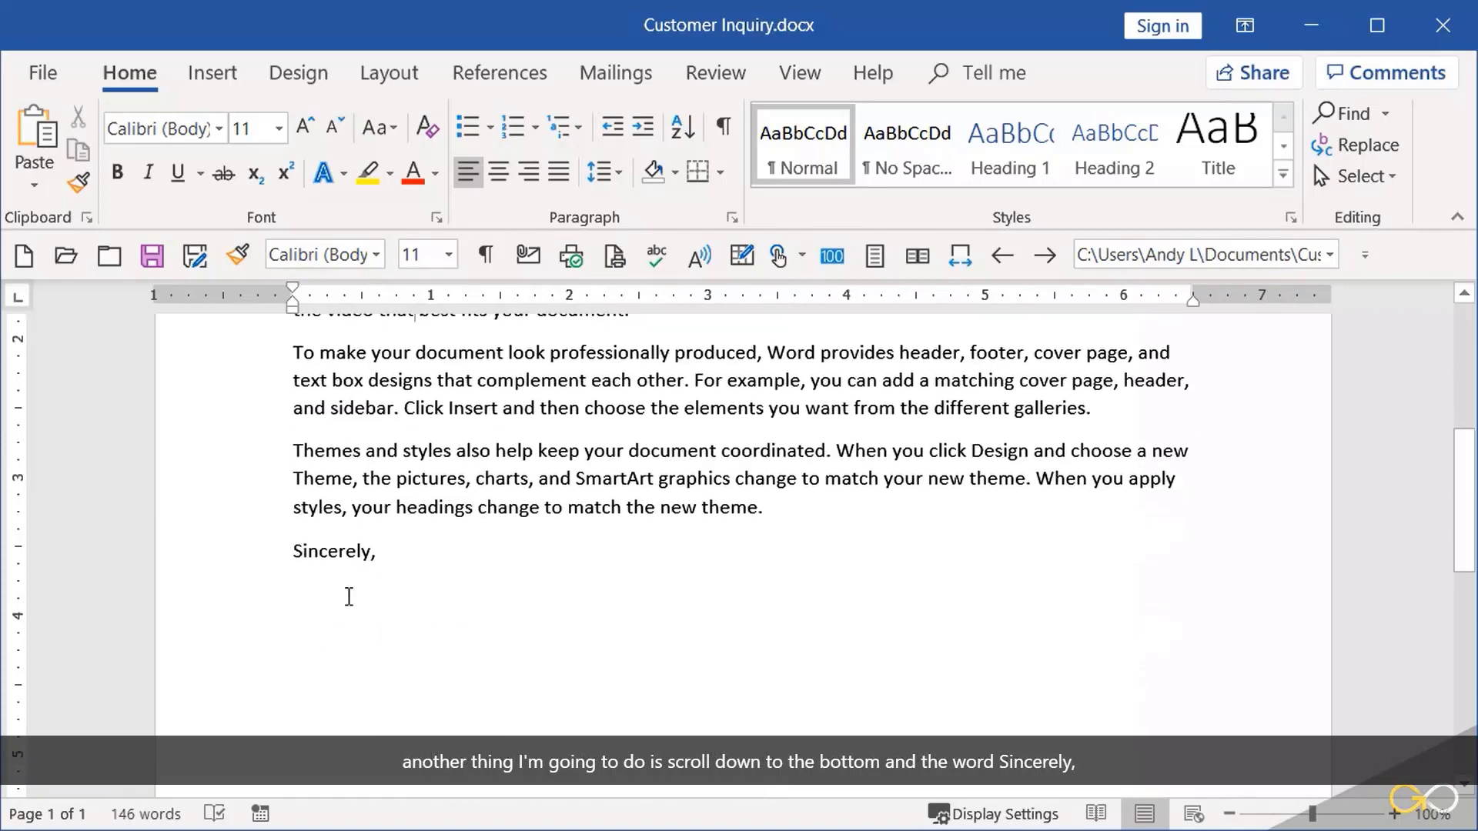
triple_click(326, 559)
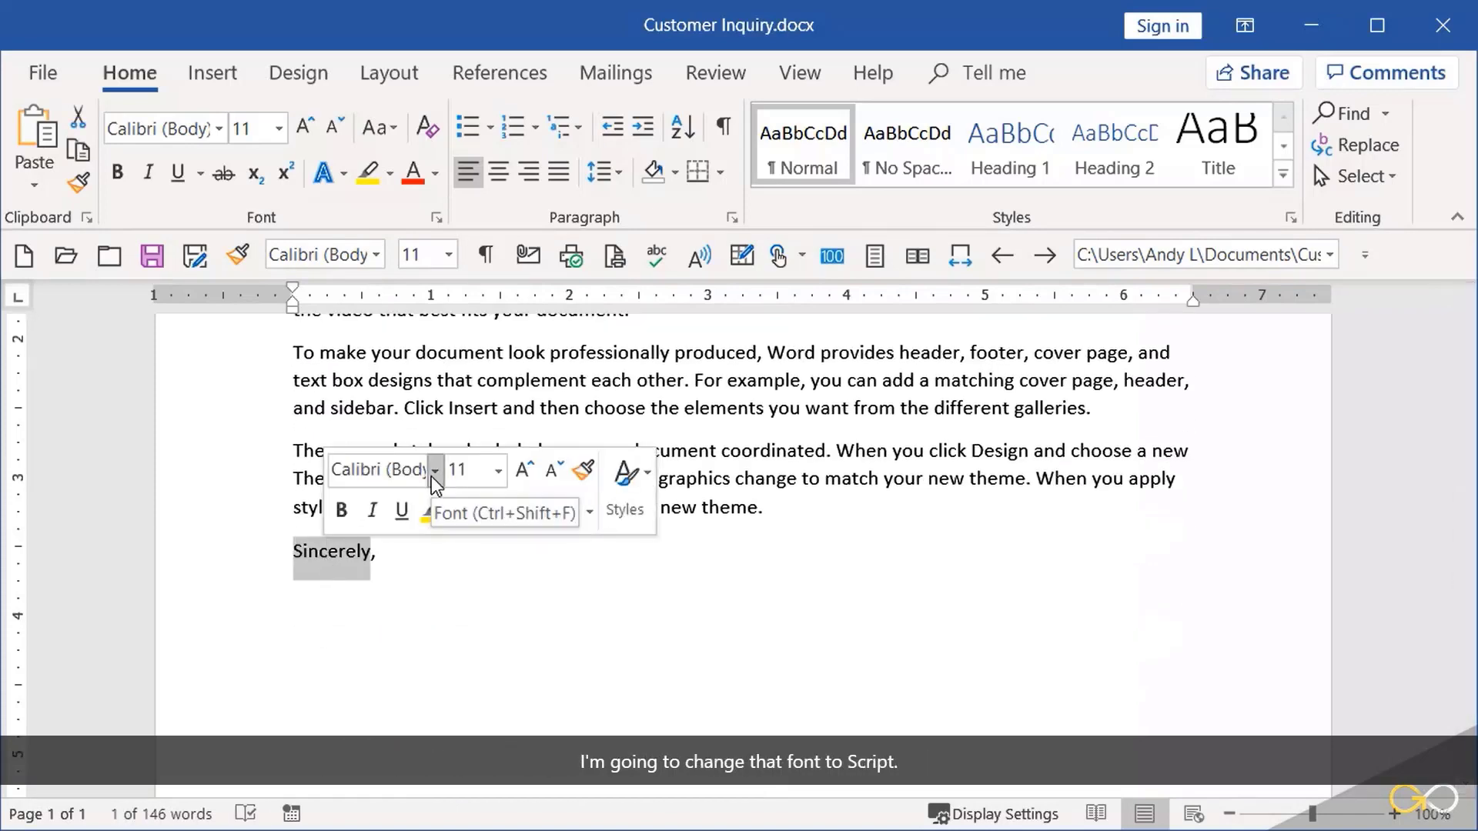
left_click(433, 477)
type("Script MT Bc")
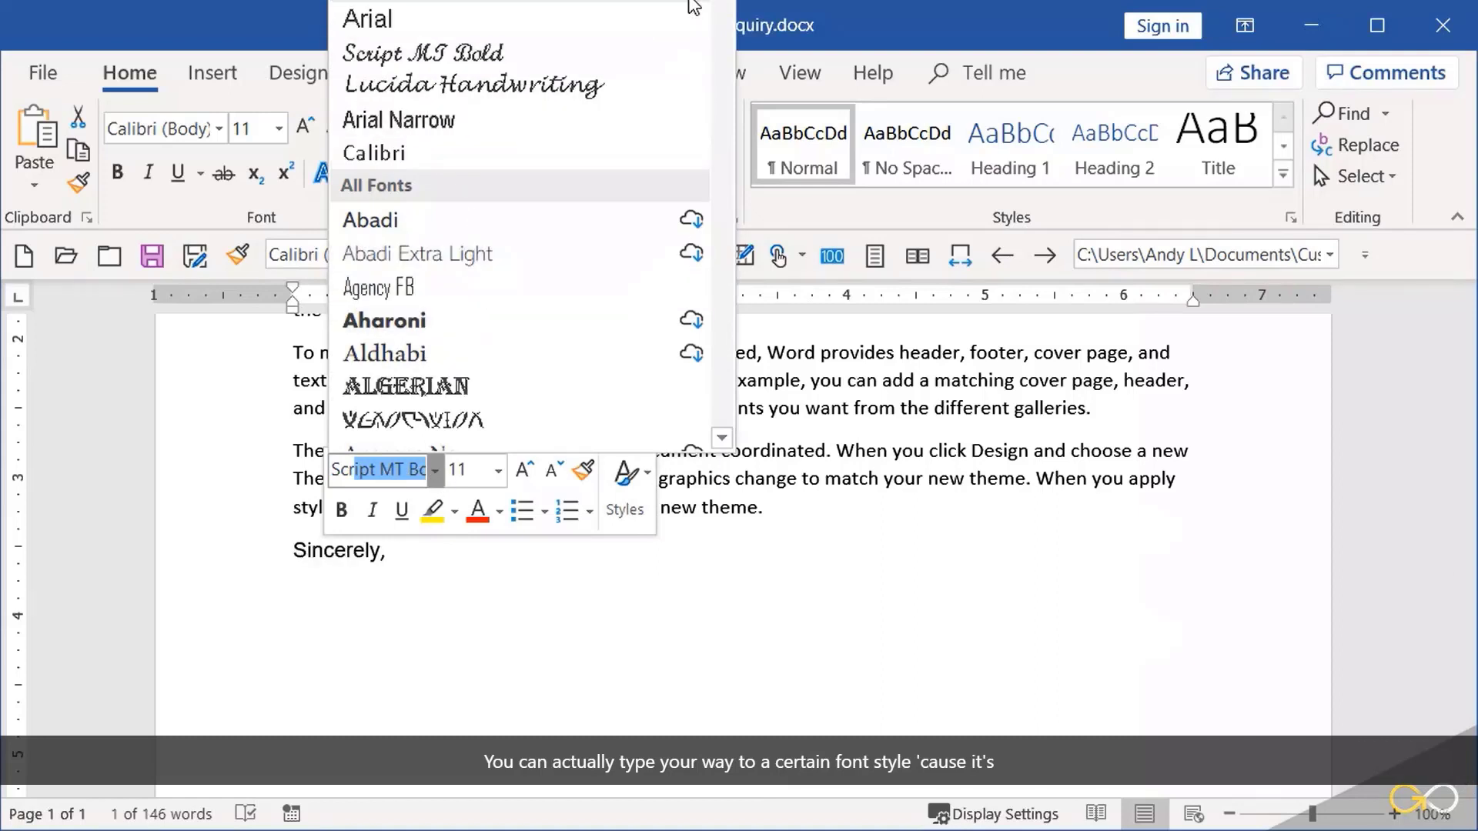
left_click_drag(722, 2, 763, 428)
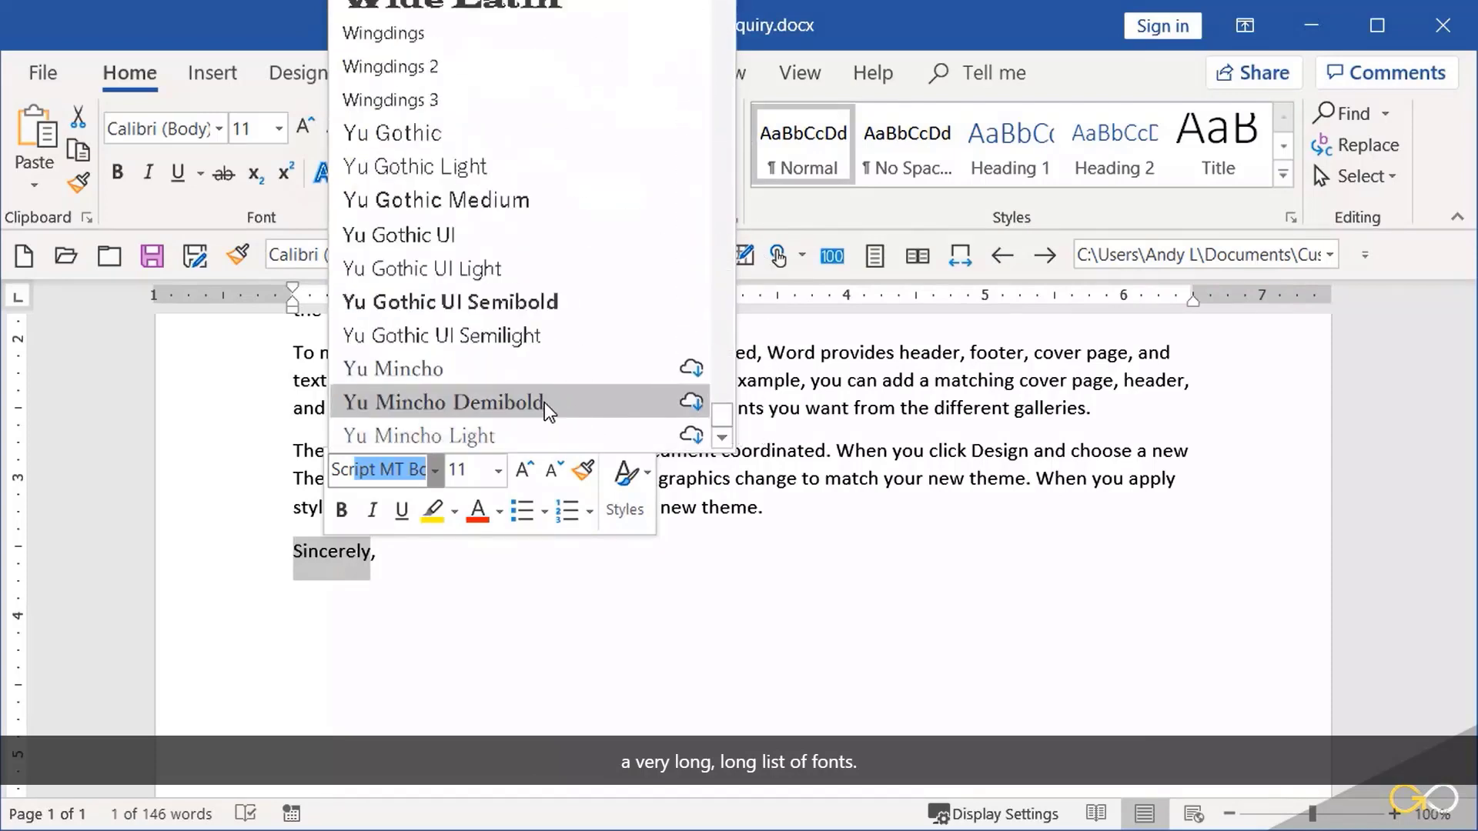
left_click(375, 468)
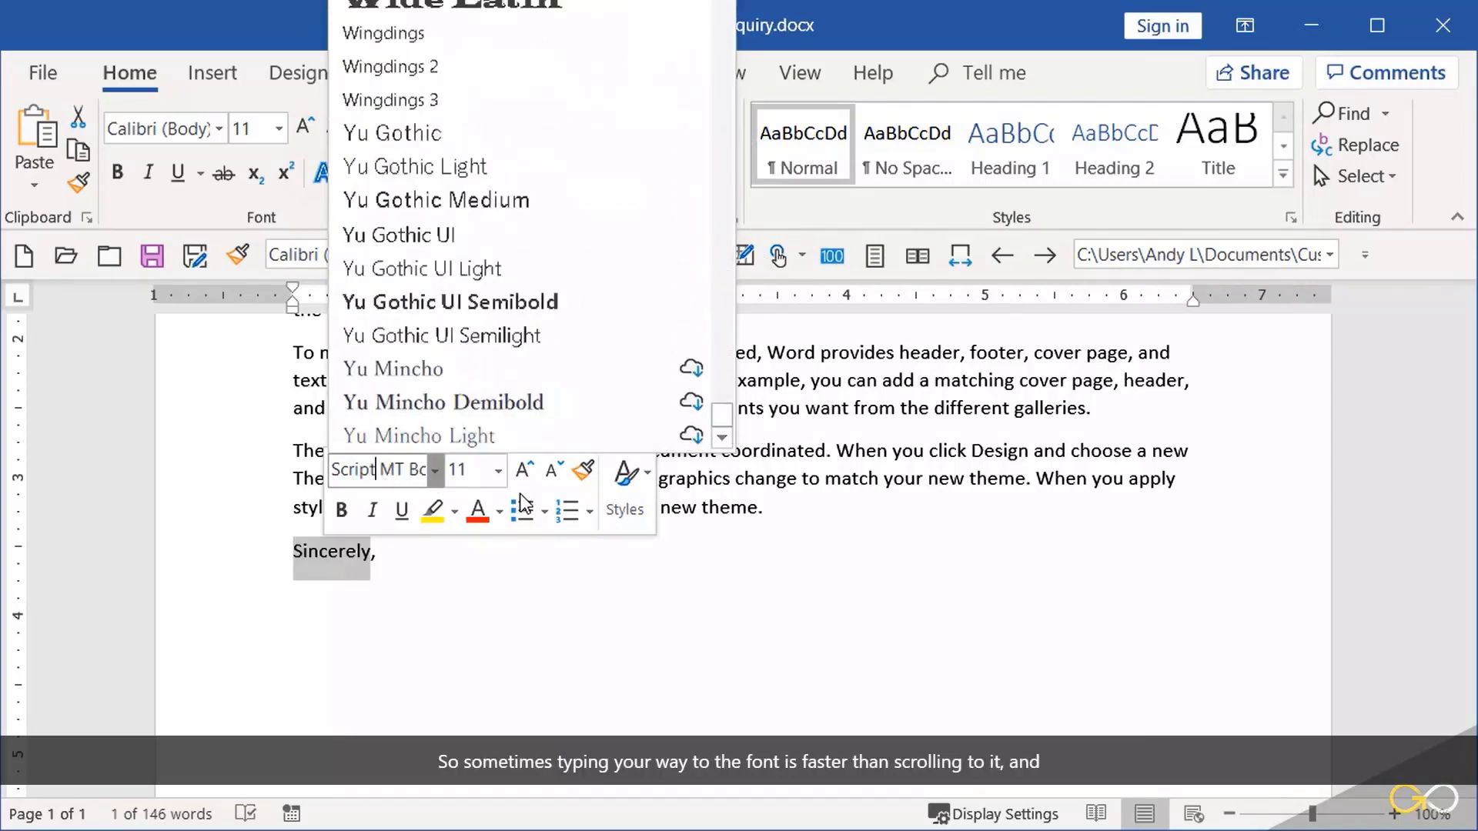
key("Tab")
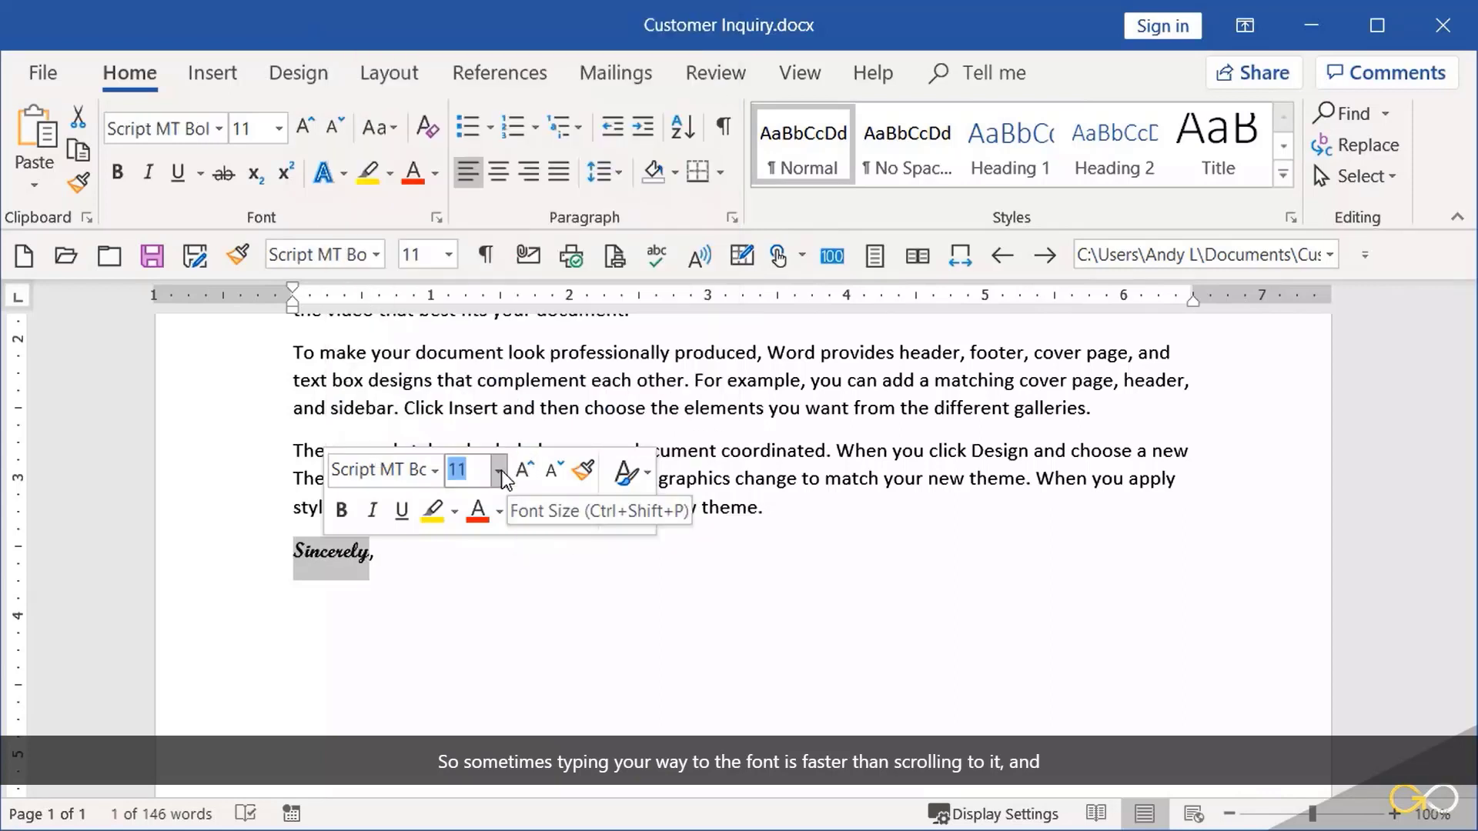
left_click(499, 470)
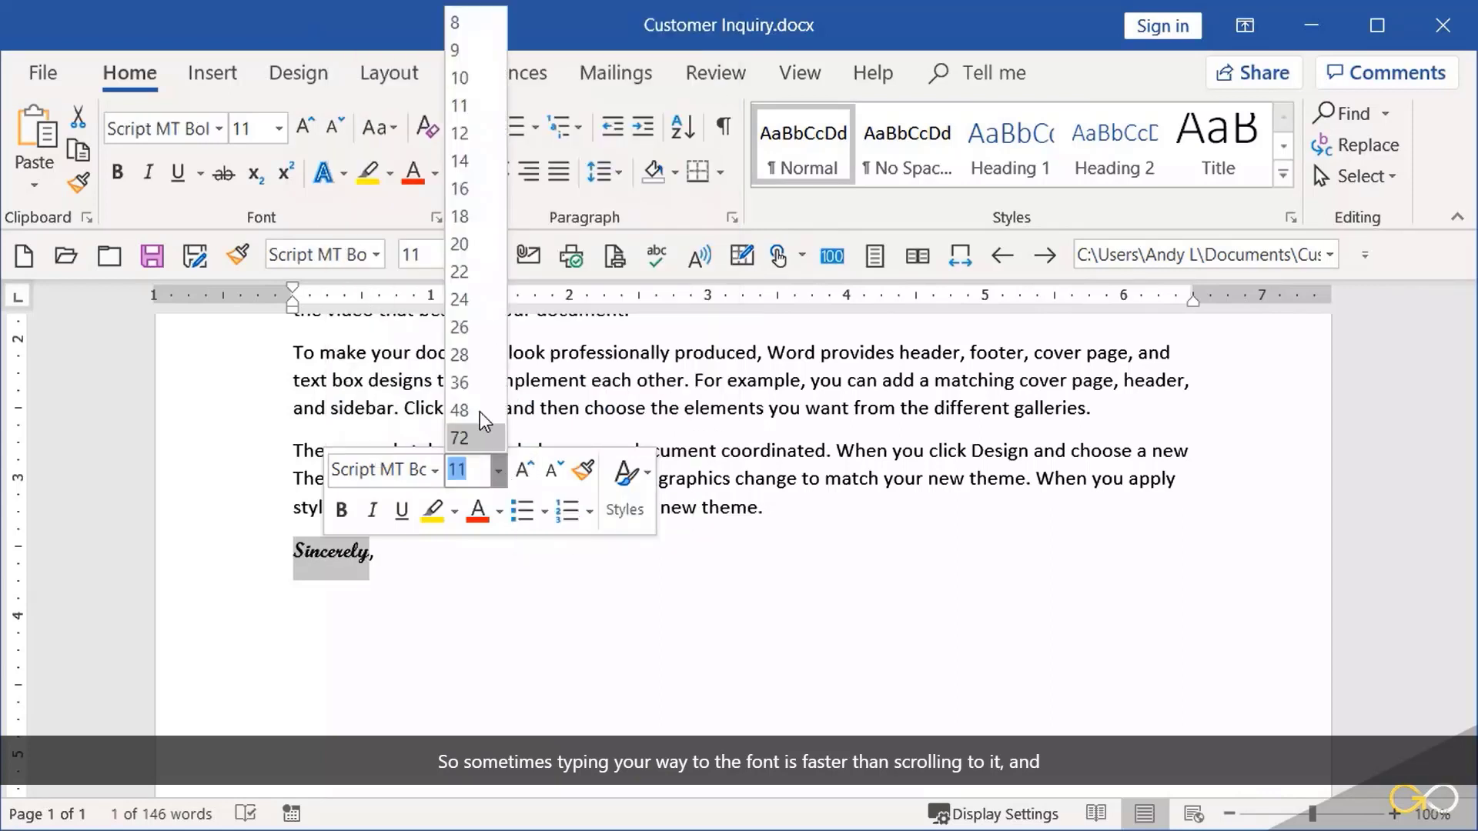
left_click(460, 133)
left_click(428, 509)
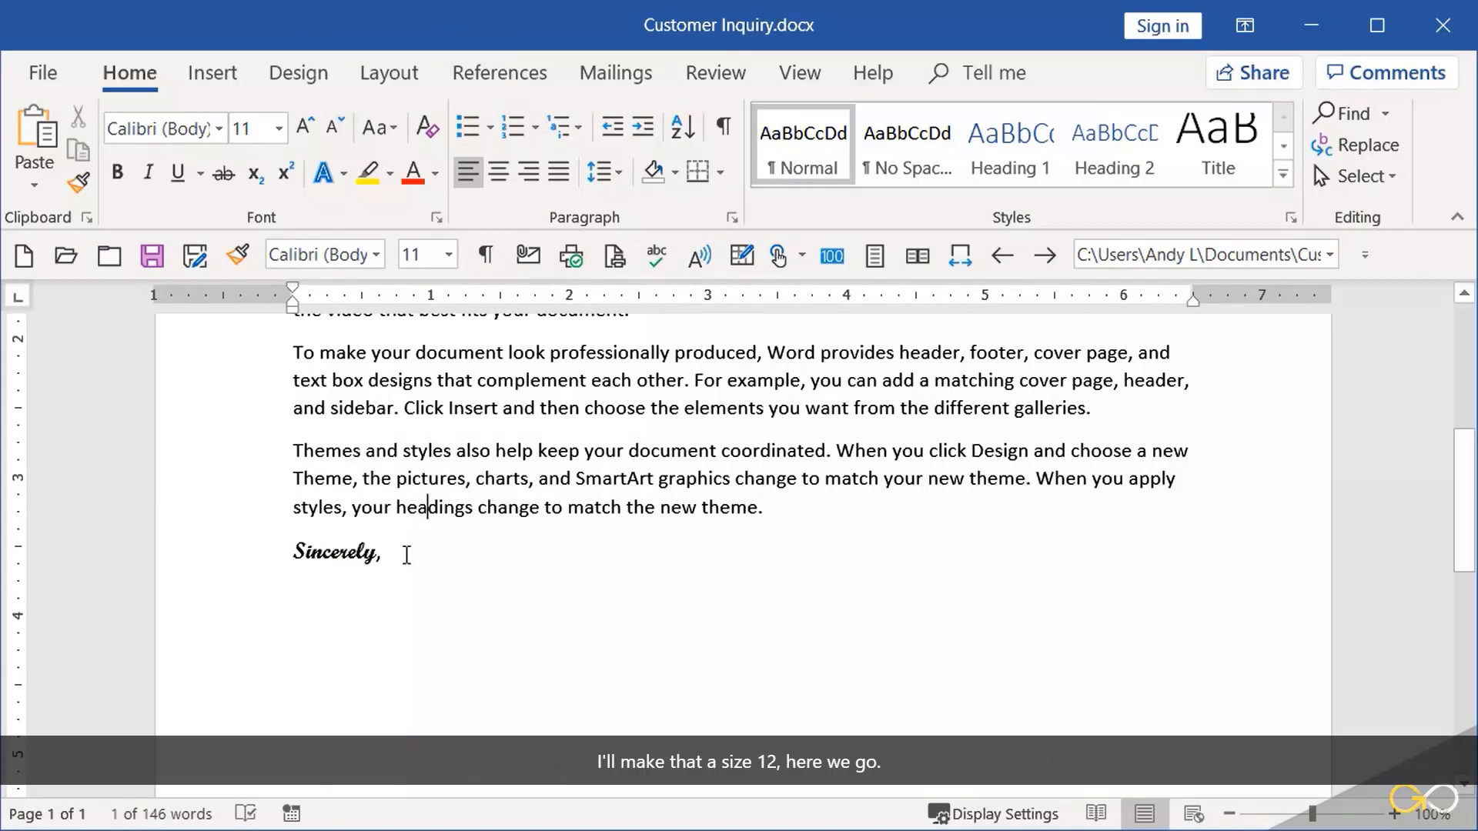
Step: Check the font and size used in the closing word, the date line and the body text
left_click(339, 551)
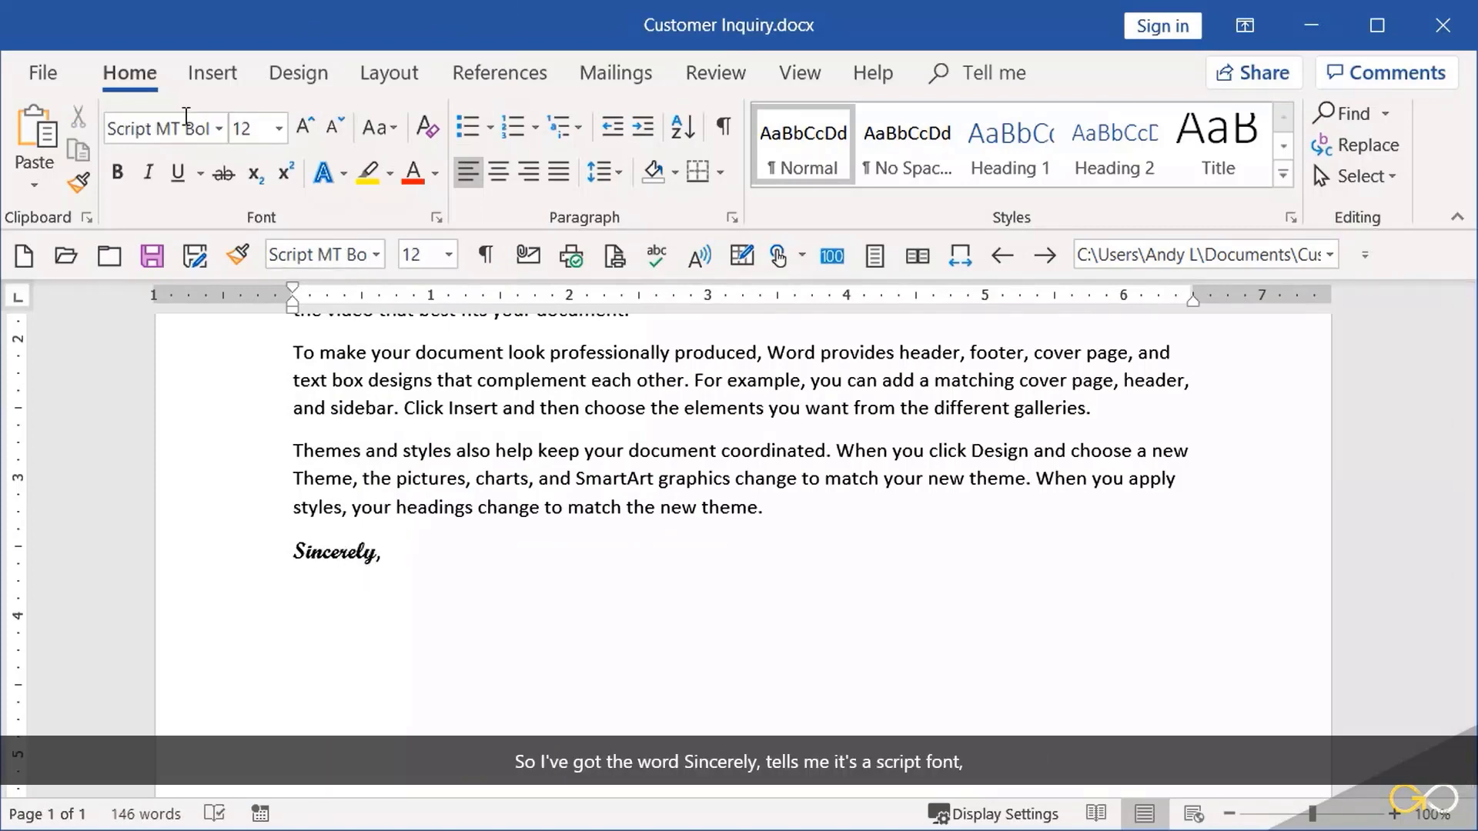
scroll(398, 505, "up", 5)
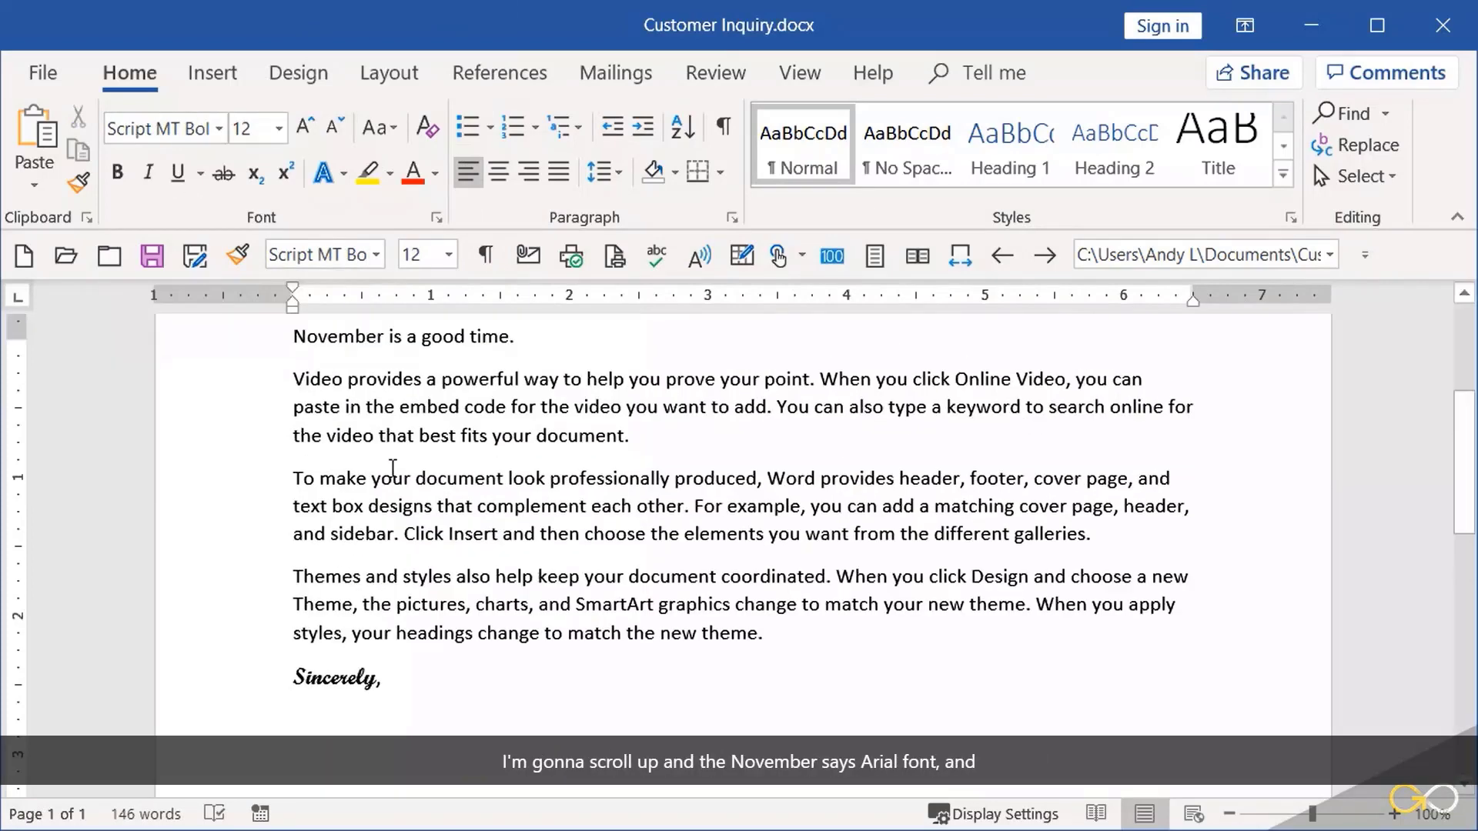
left_click(372, 486)
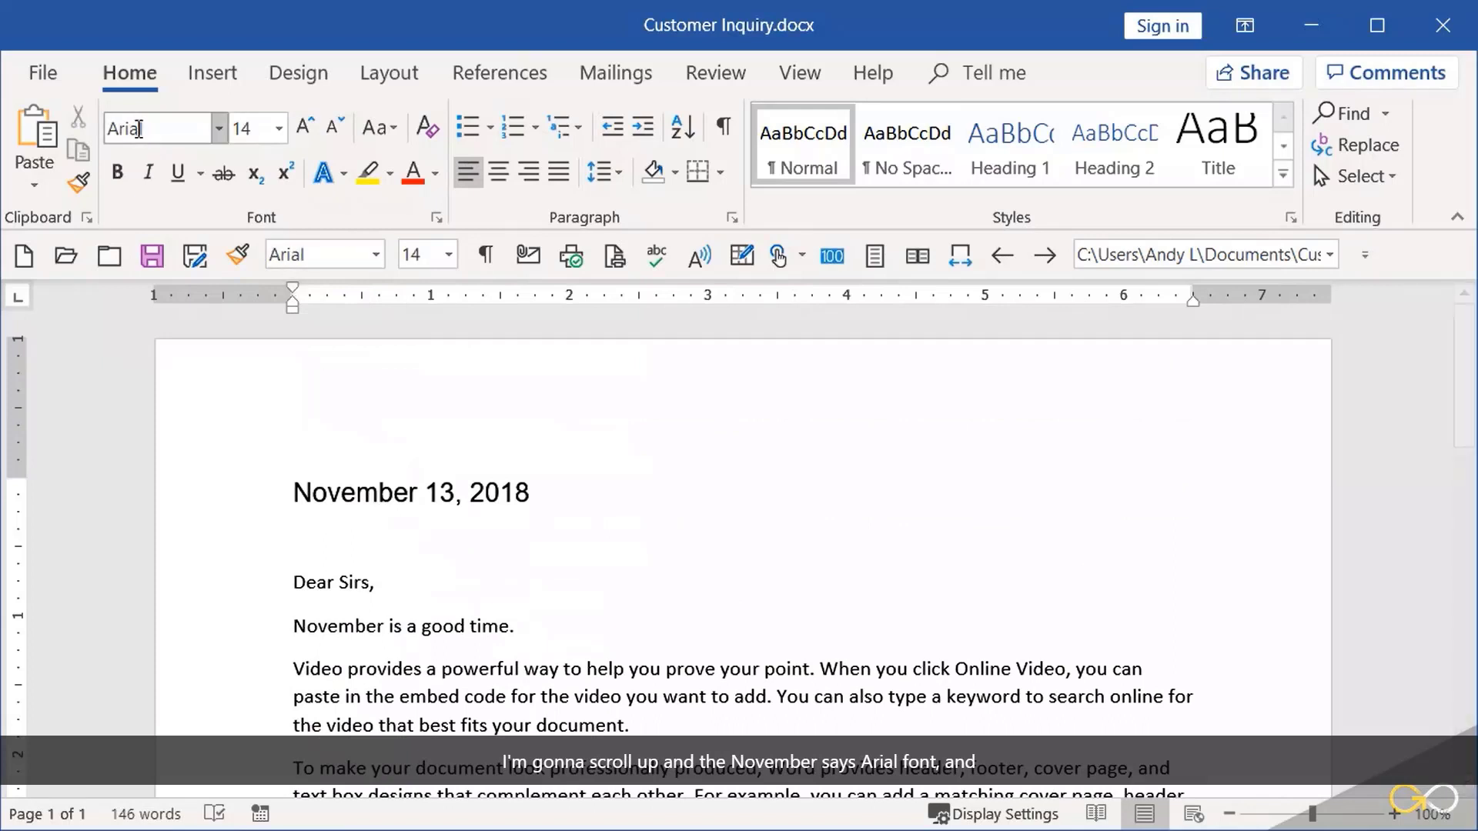
double_click(371, 697)
left_click(371, 699)
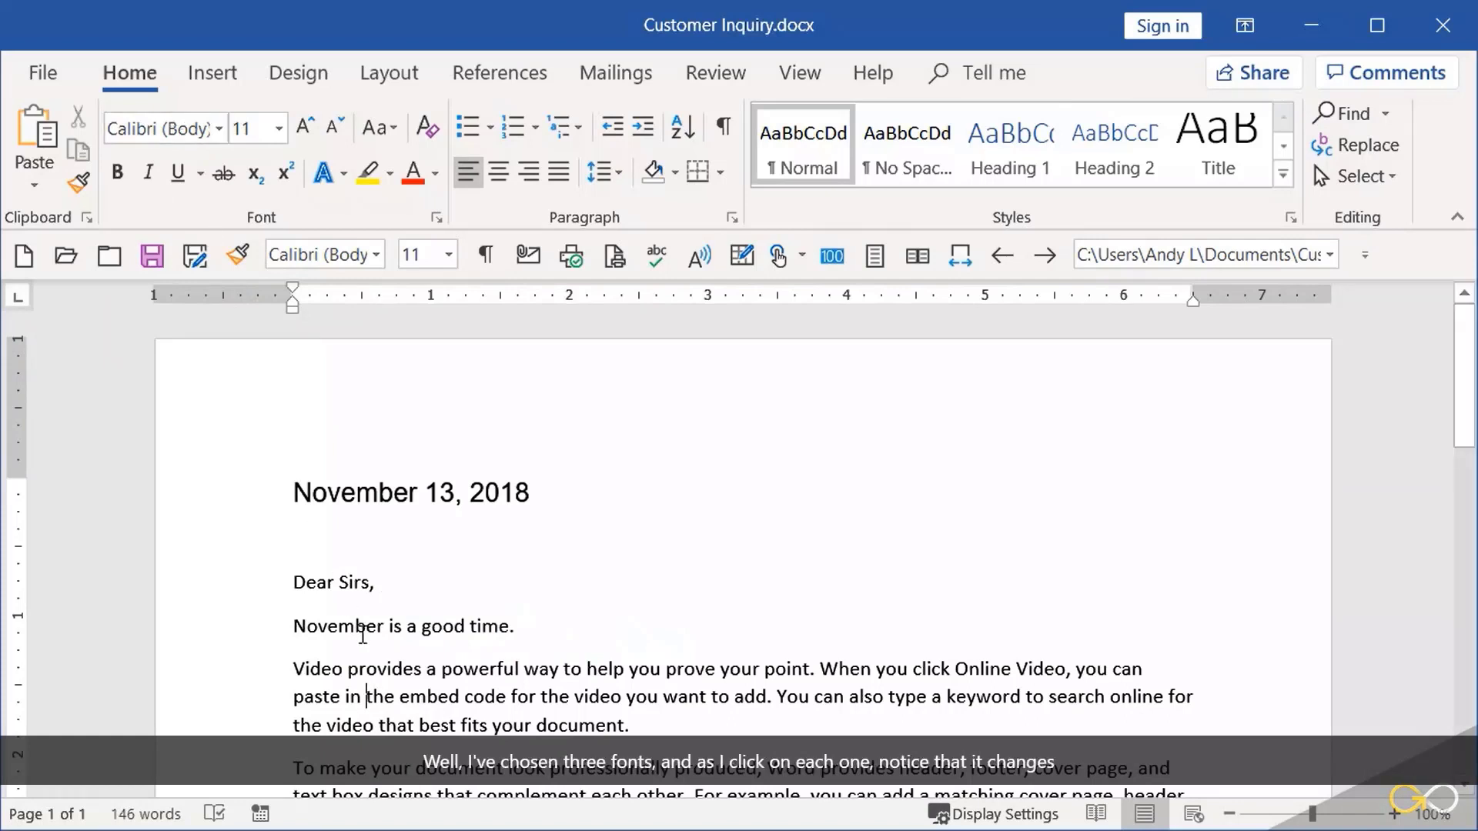
left_click(361, 481)
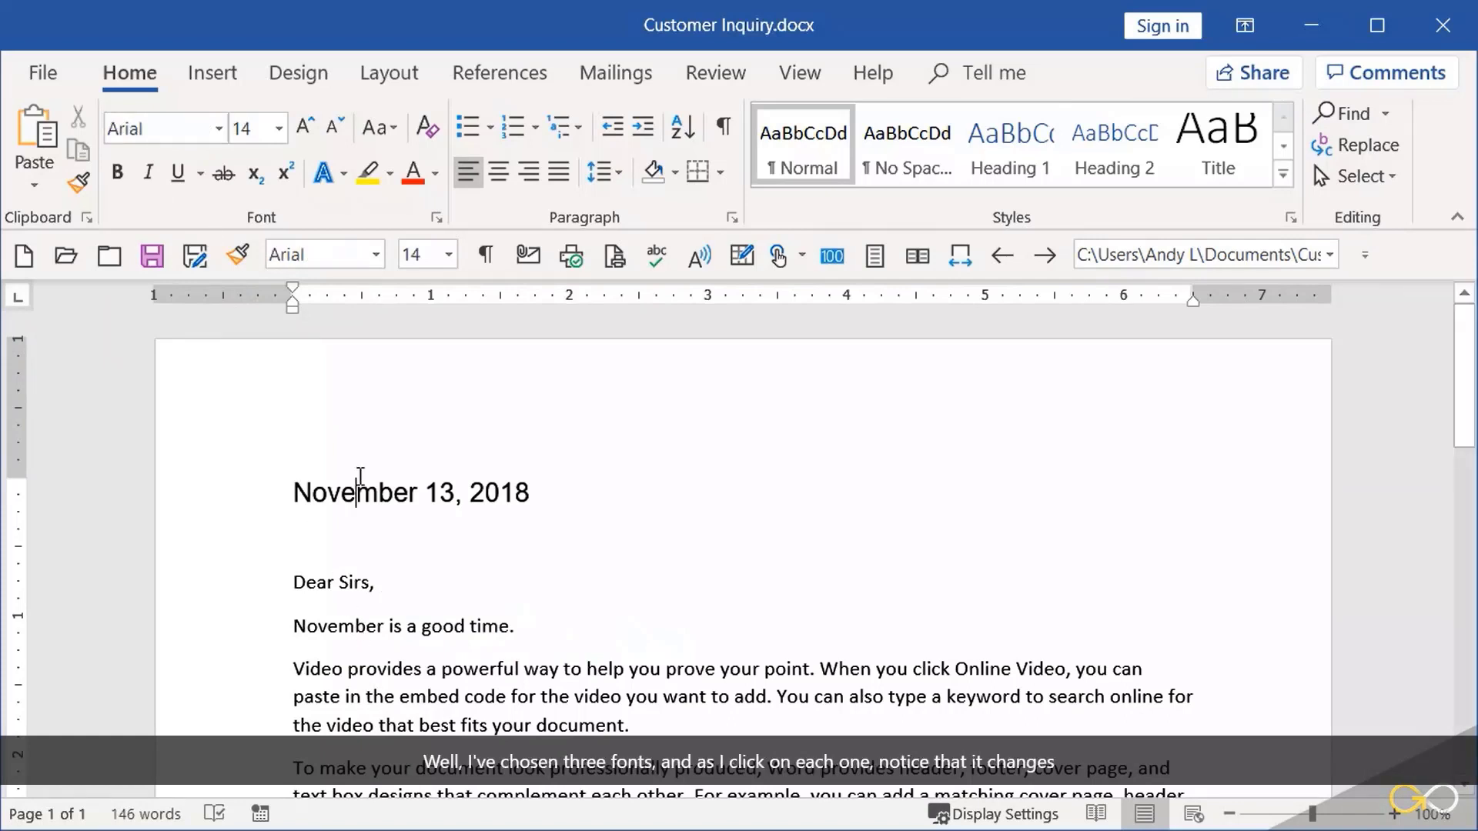
left_click(359, 622)
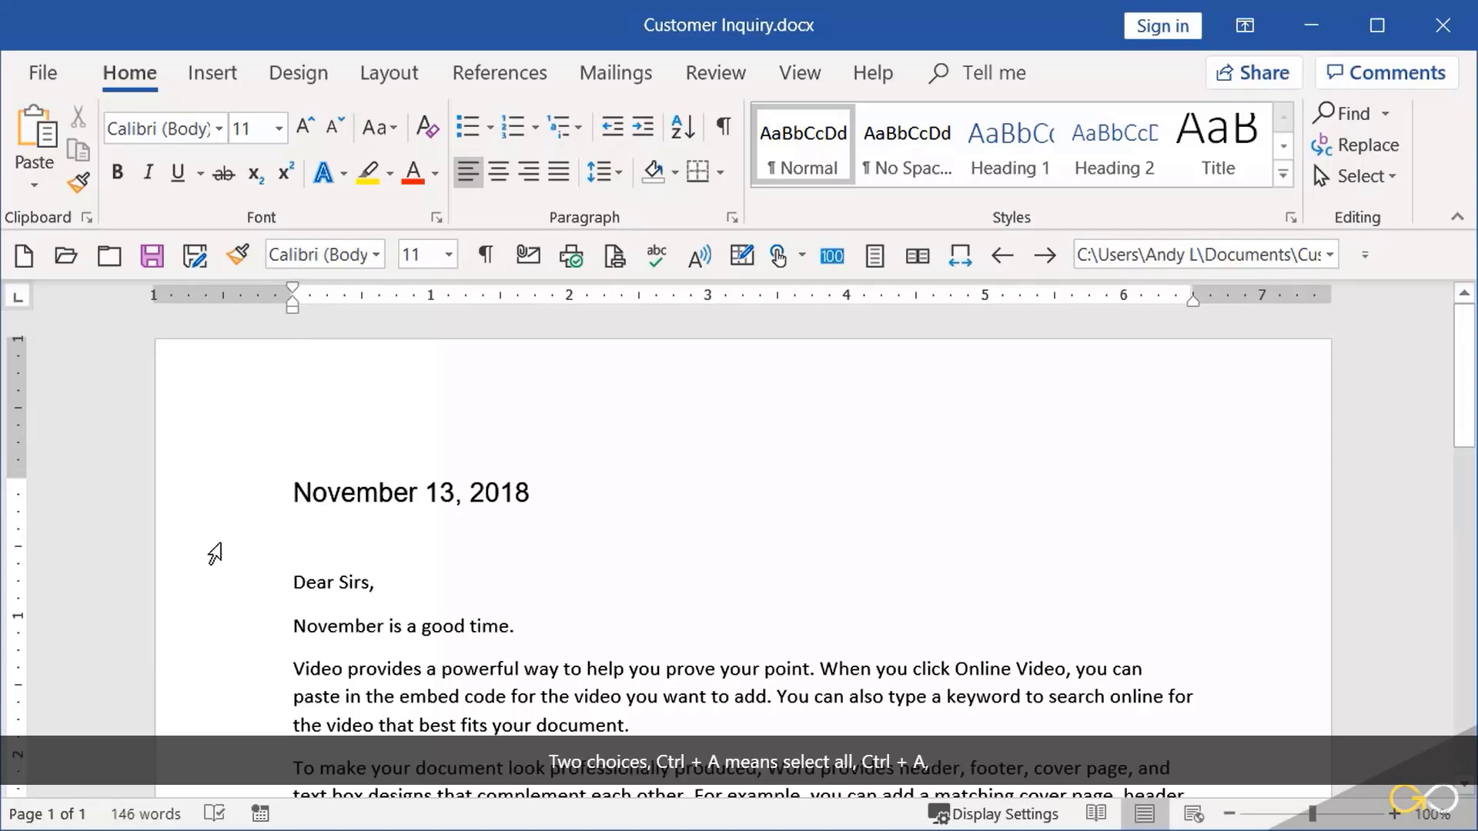
Step: Select the letter's entire text, then clear the selection
key("ctrl+a")
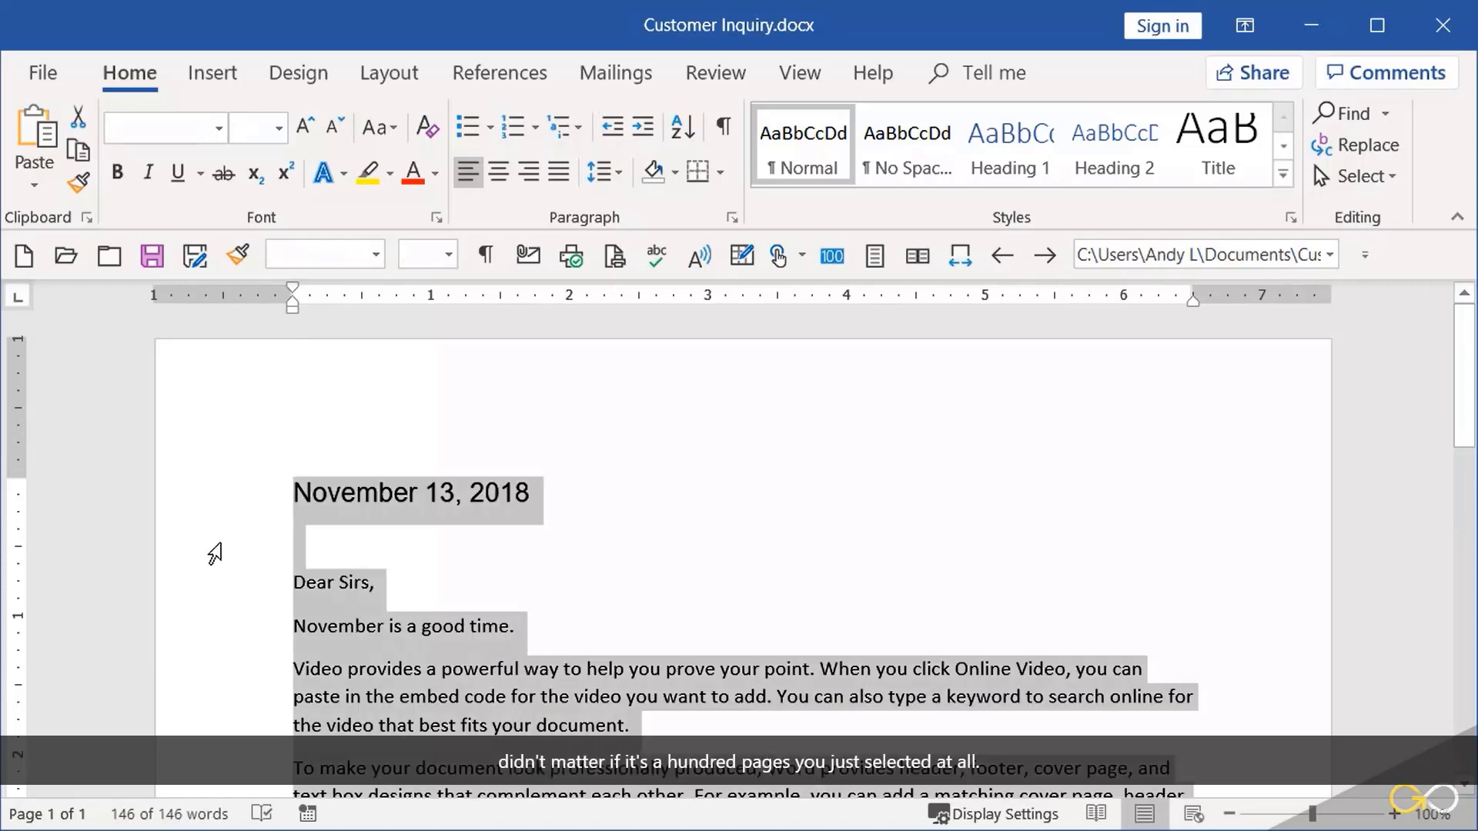
left_click(305, 620)
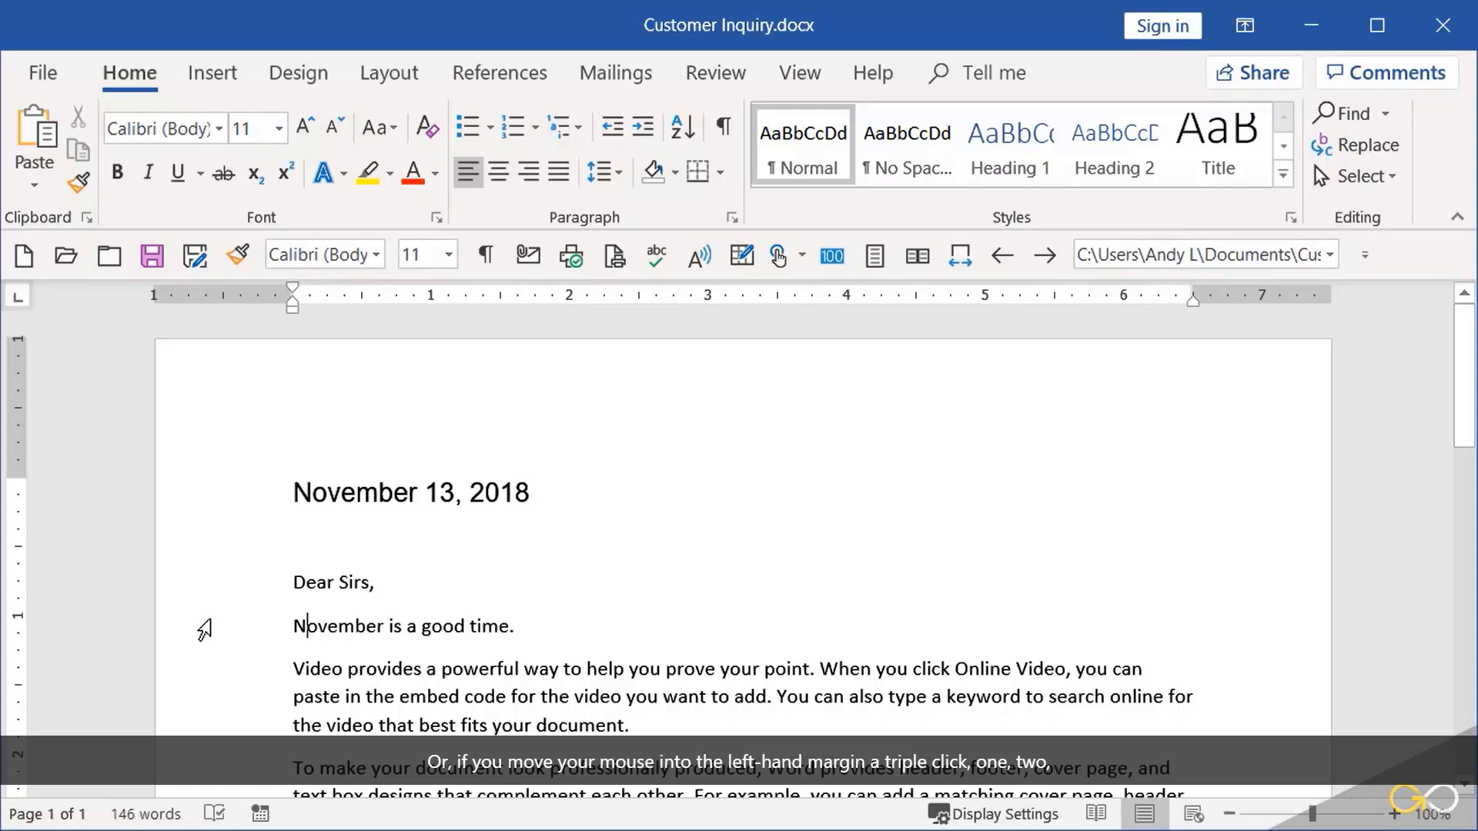
Step: Format the letter's entire text in Arial Narrow at size 12, and reselect it all to check the uniform font
triple_click(204, 630)
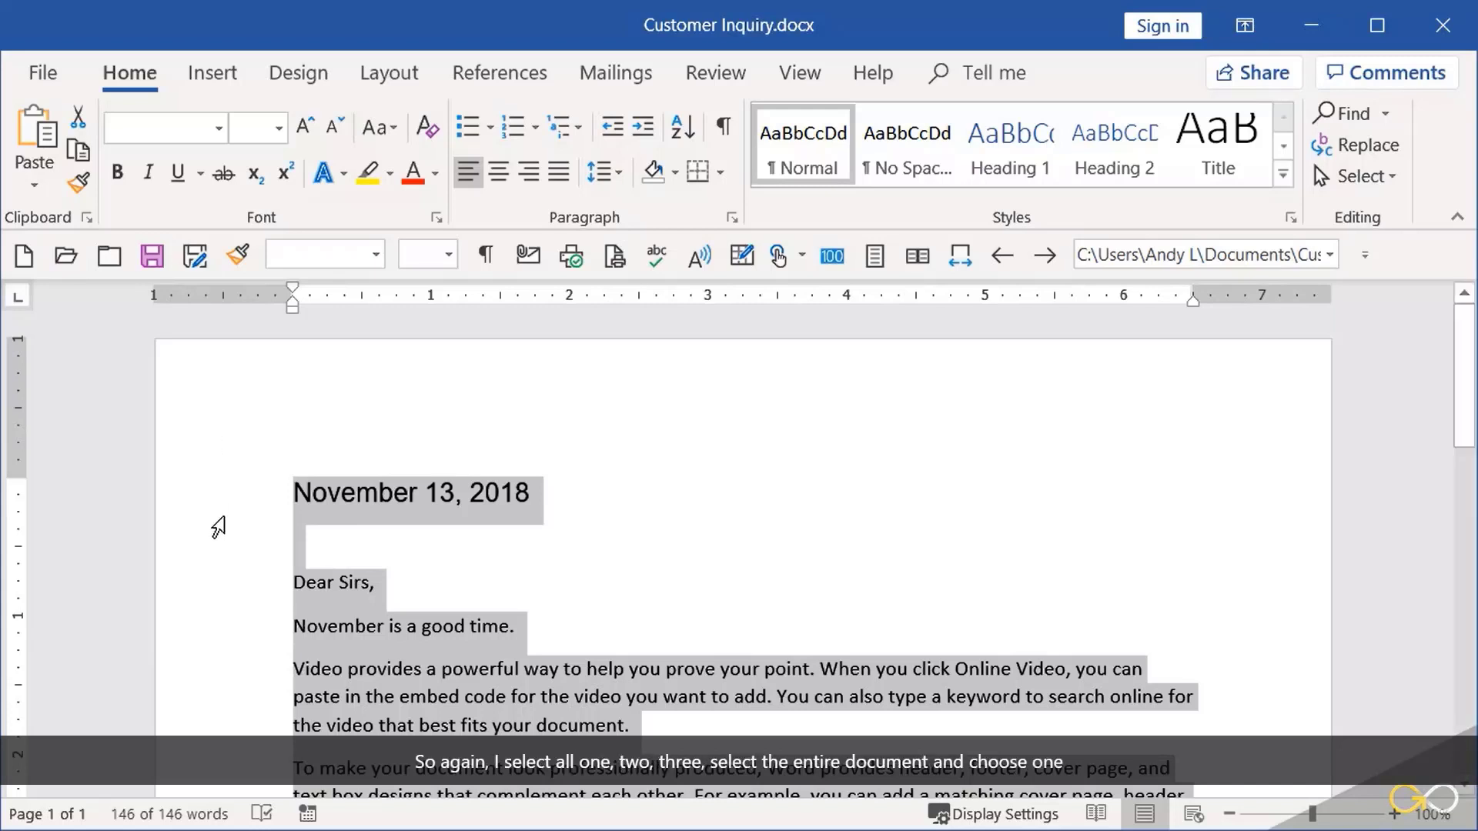
left_click(216, 487)
triple_click(241, 597)
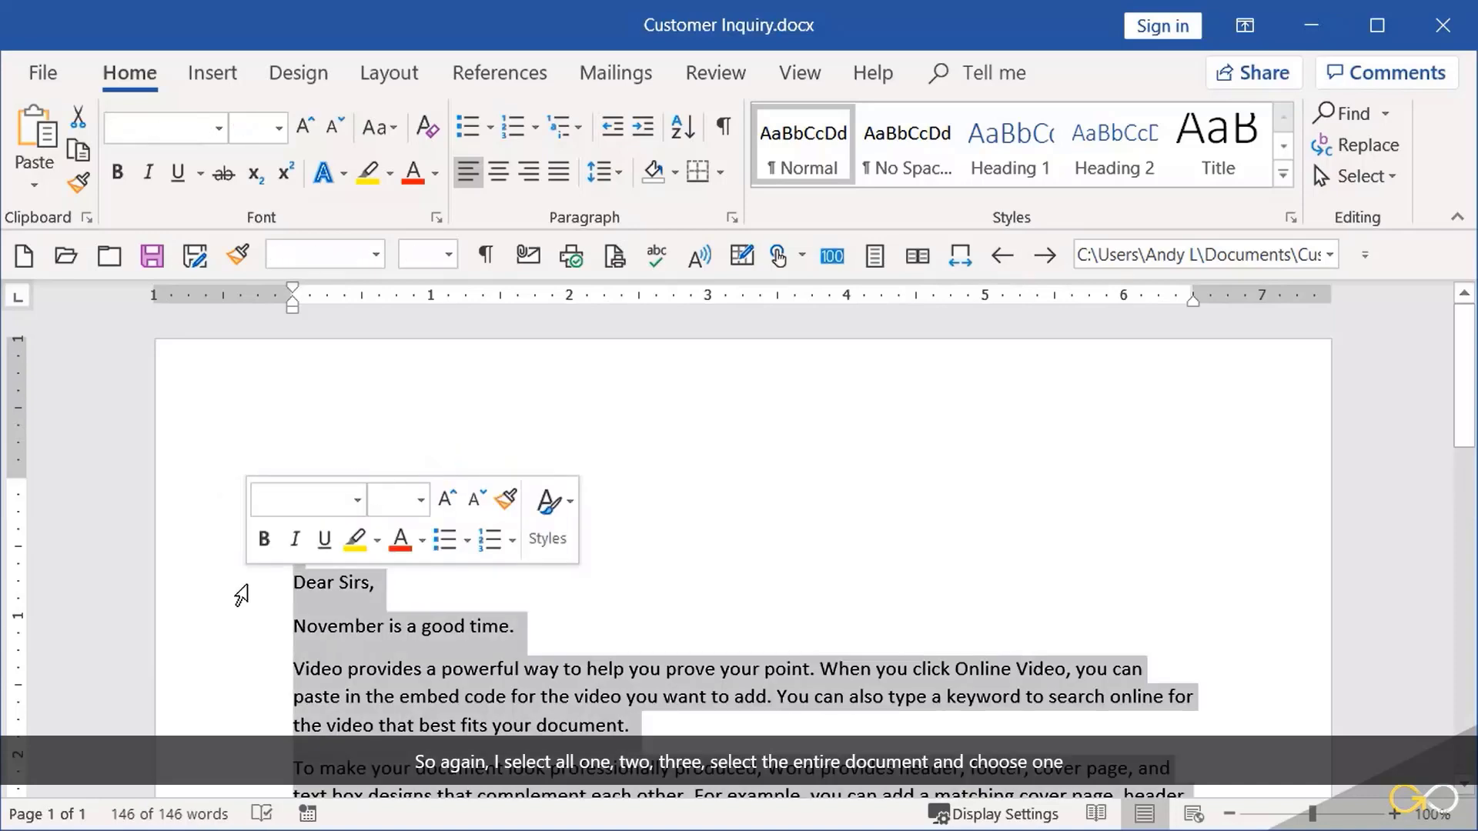
left_click(359, 497)
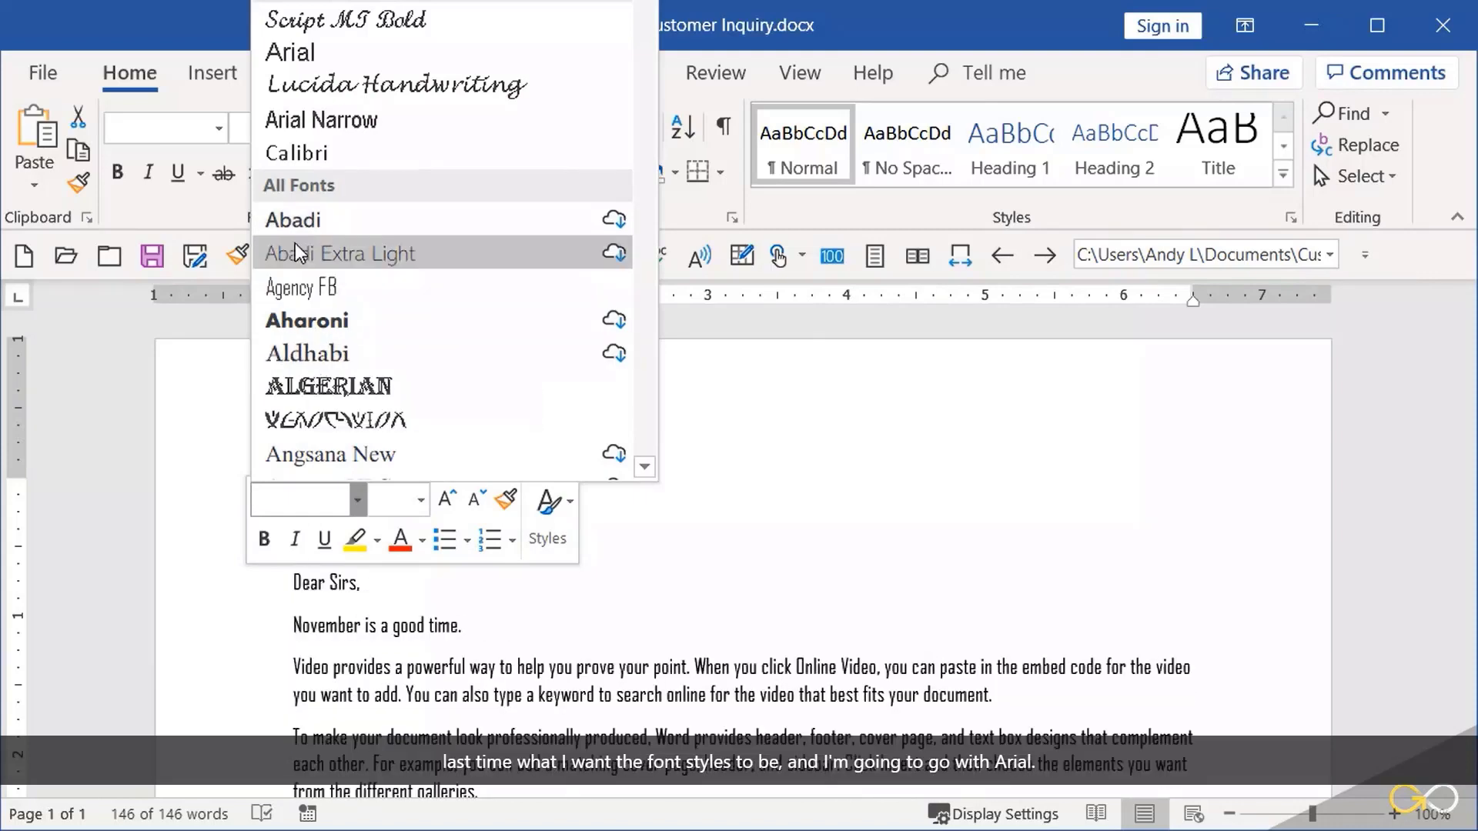
left_click(298, 123)
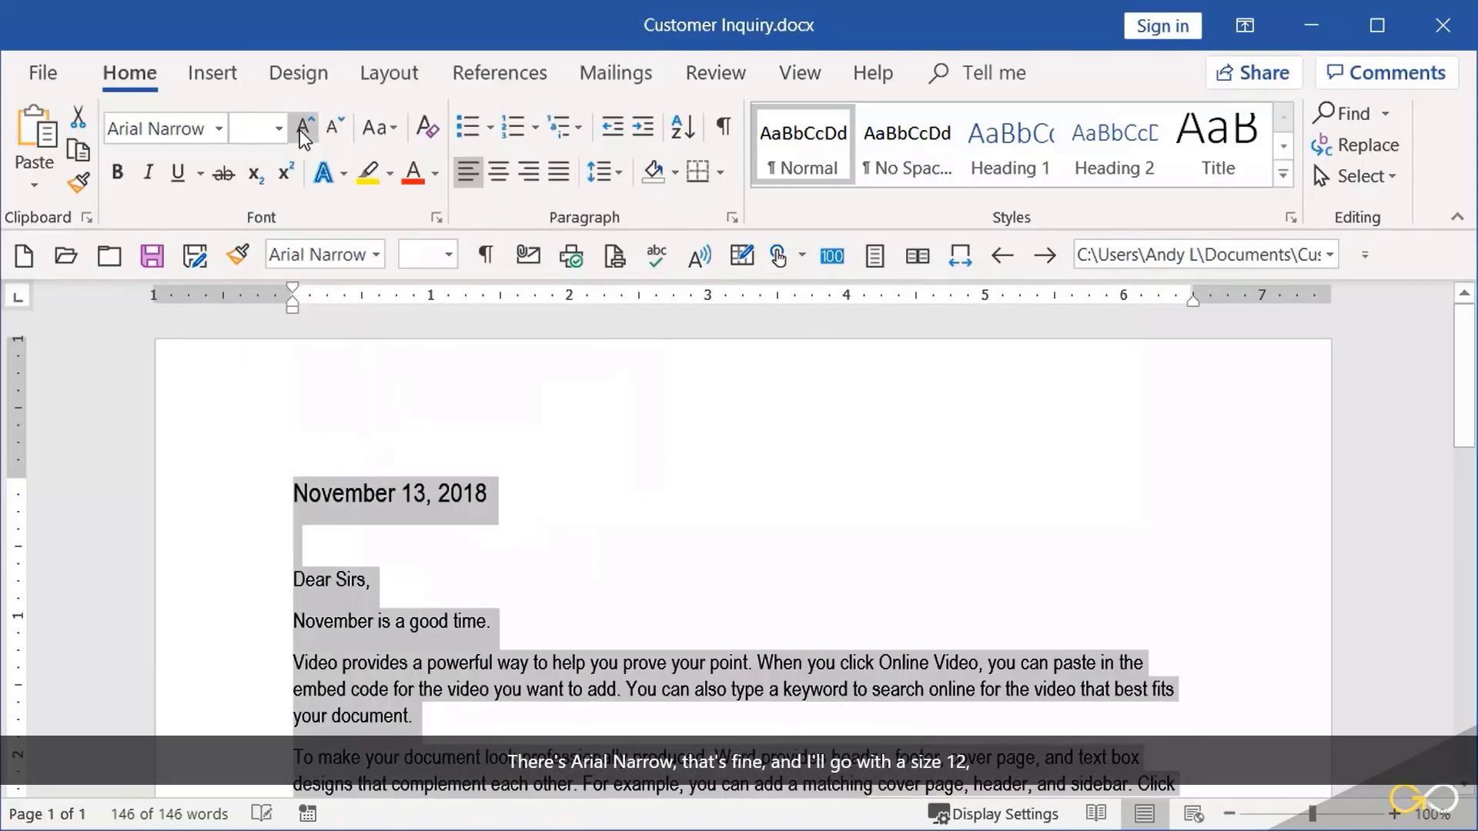
left_click(448, 255)
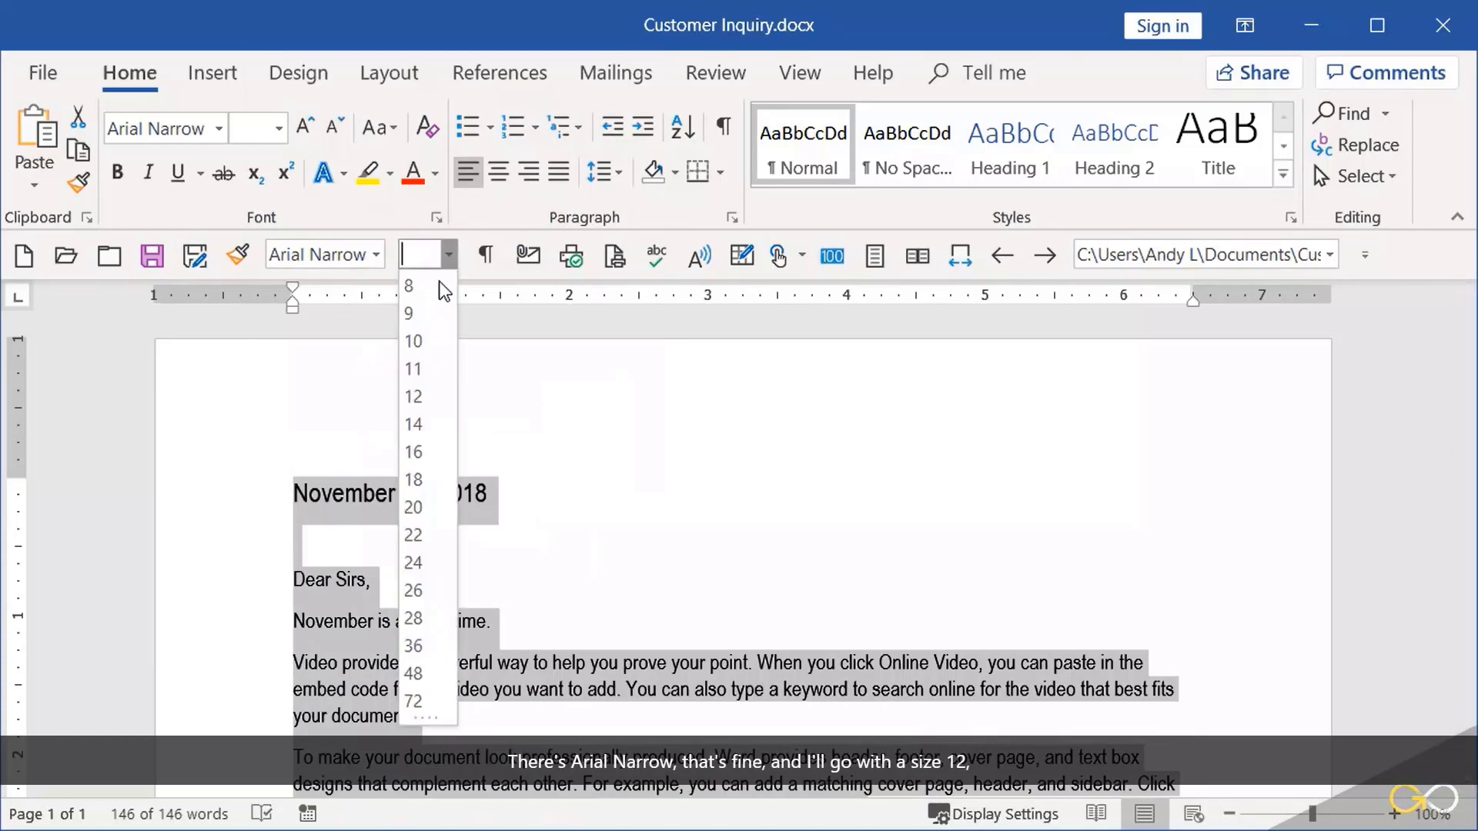
left_click(413, 395)
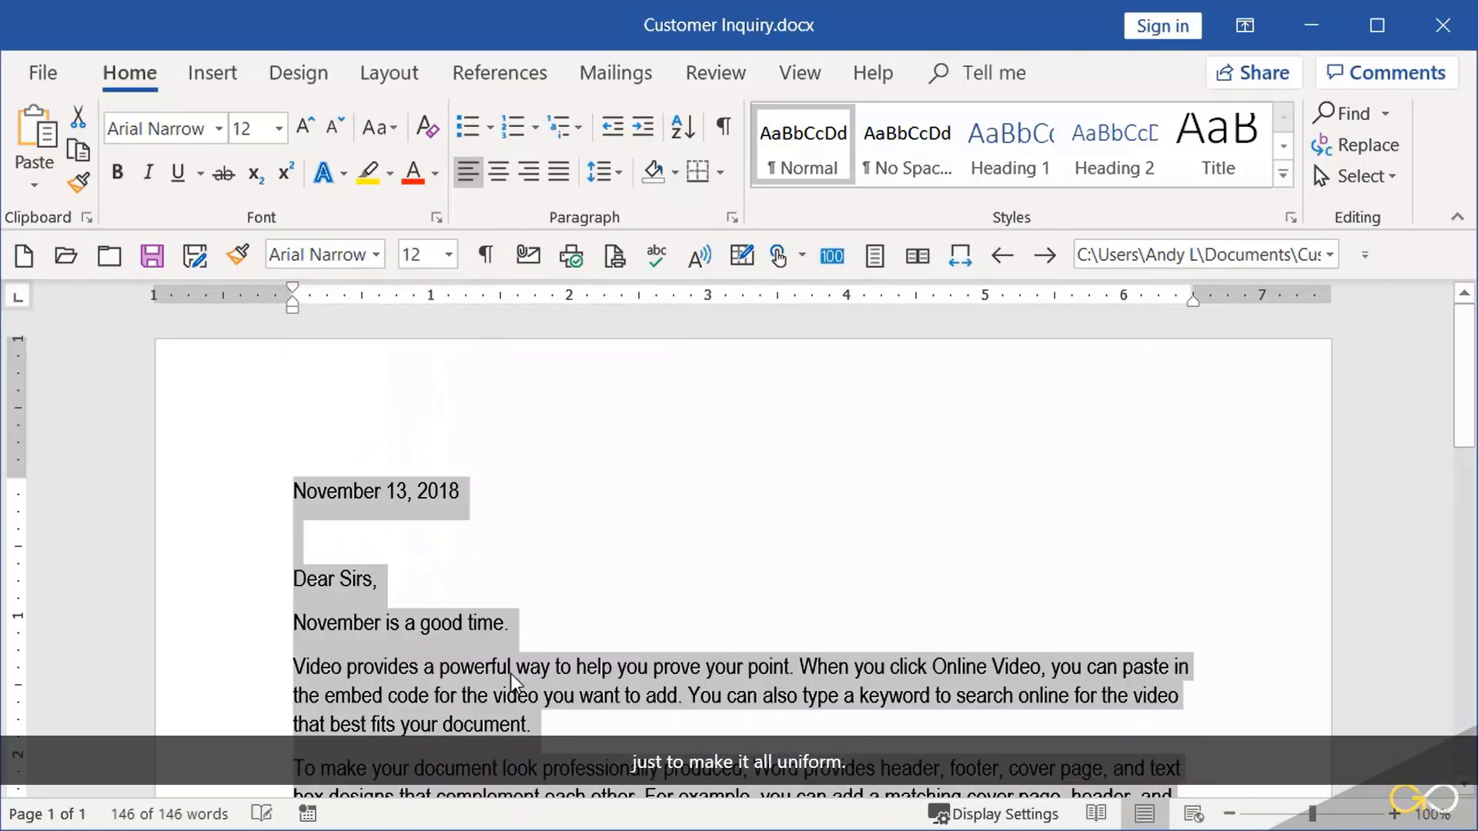
left_click(571, 743)
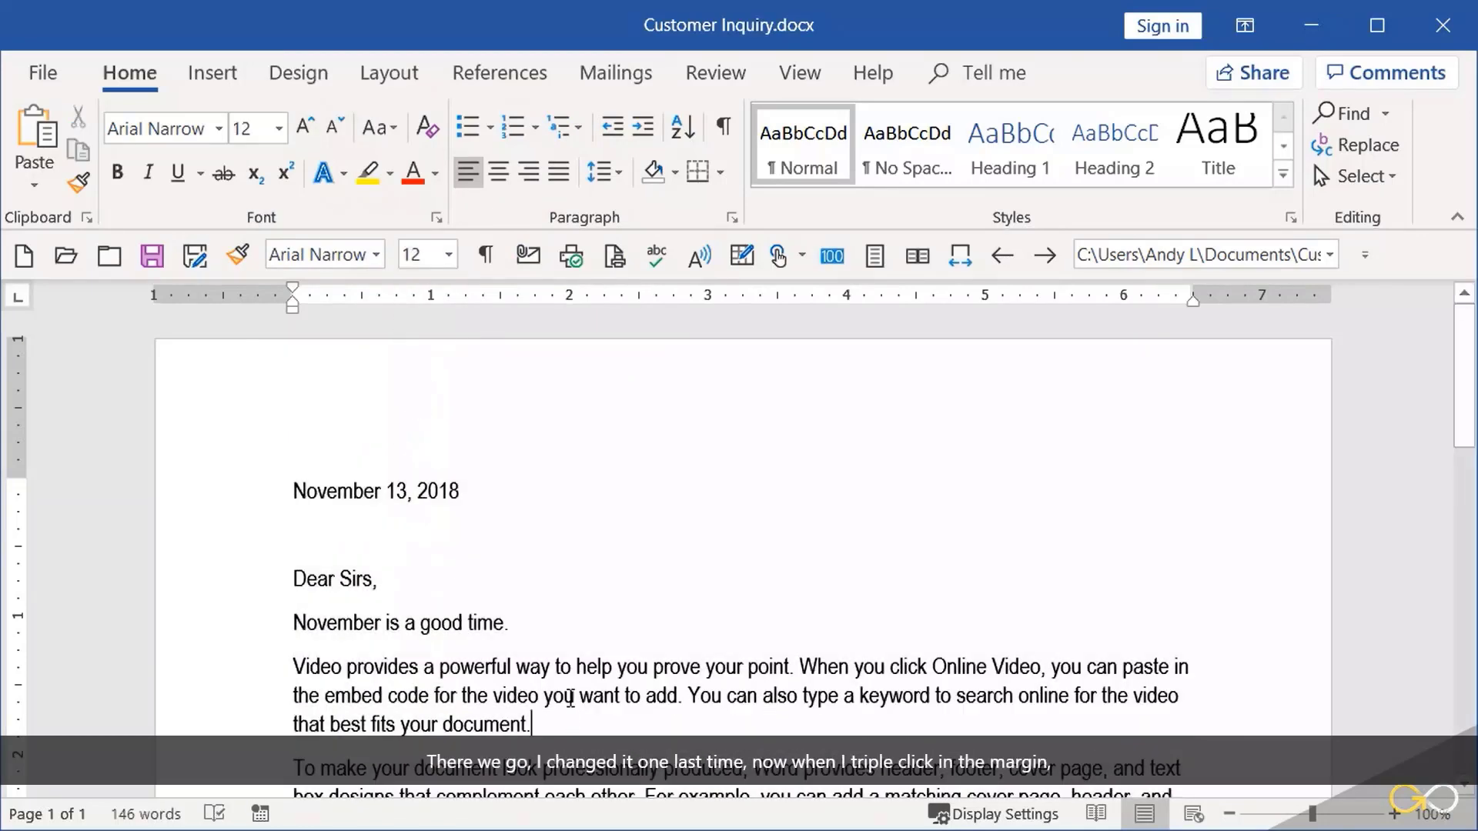
triple_click(185, 663)
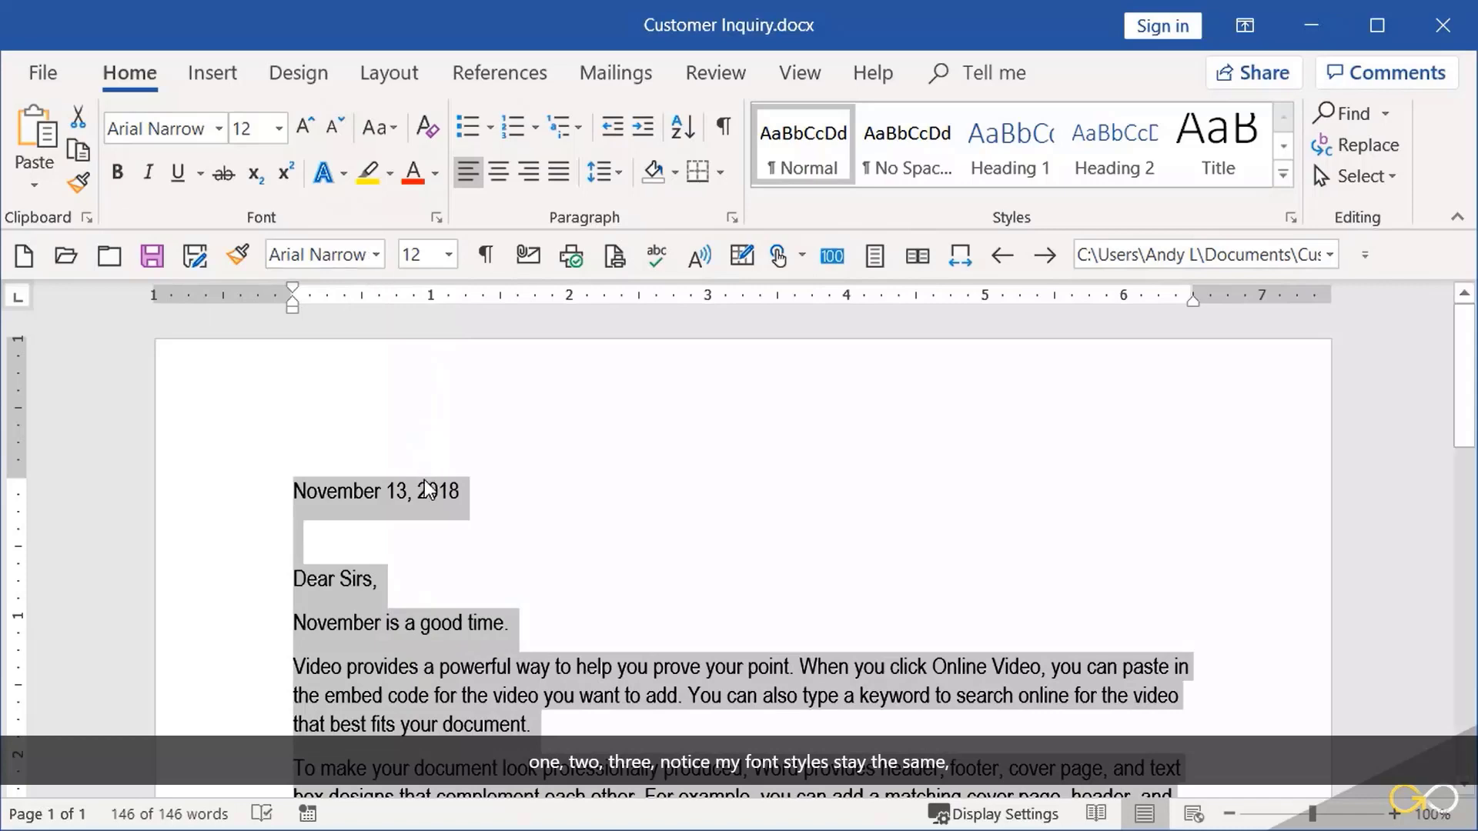
left_click(436, 671)
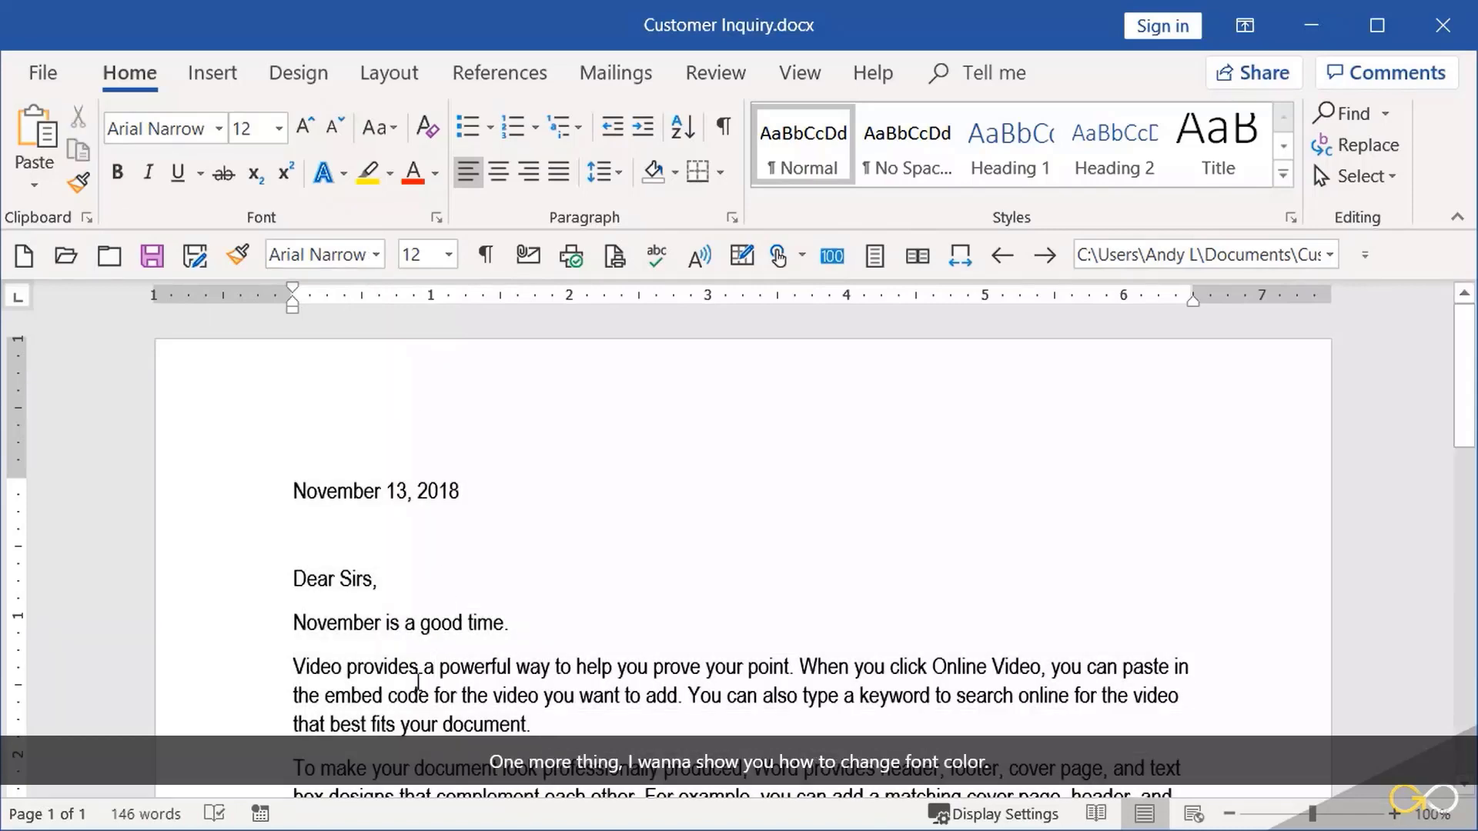
Step: Colour the word "Video" red at the start of the paragraph beginning "Video provides a powerful way"
scroll(382, 603, "down", 3)
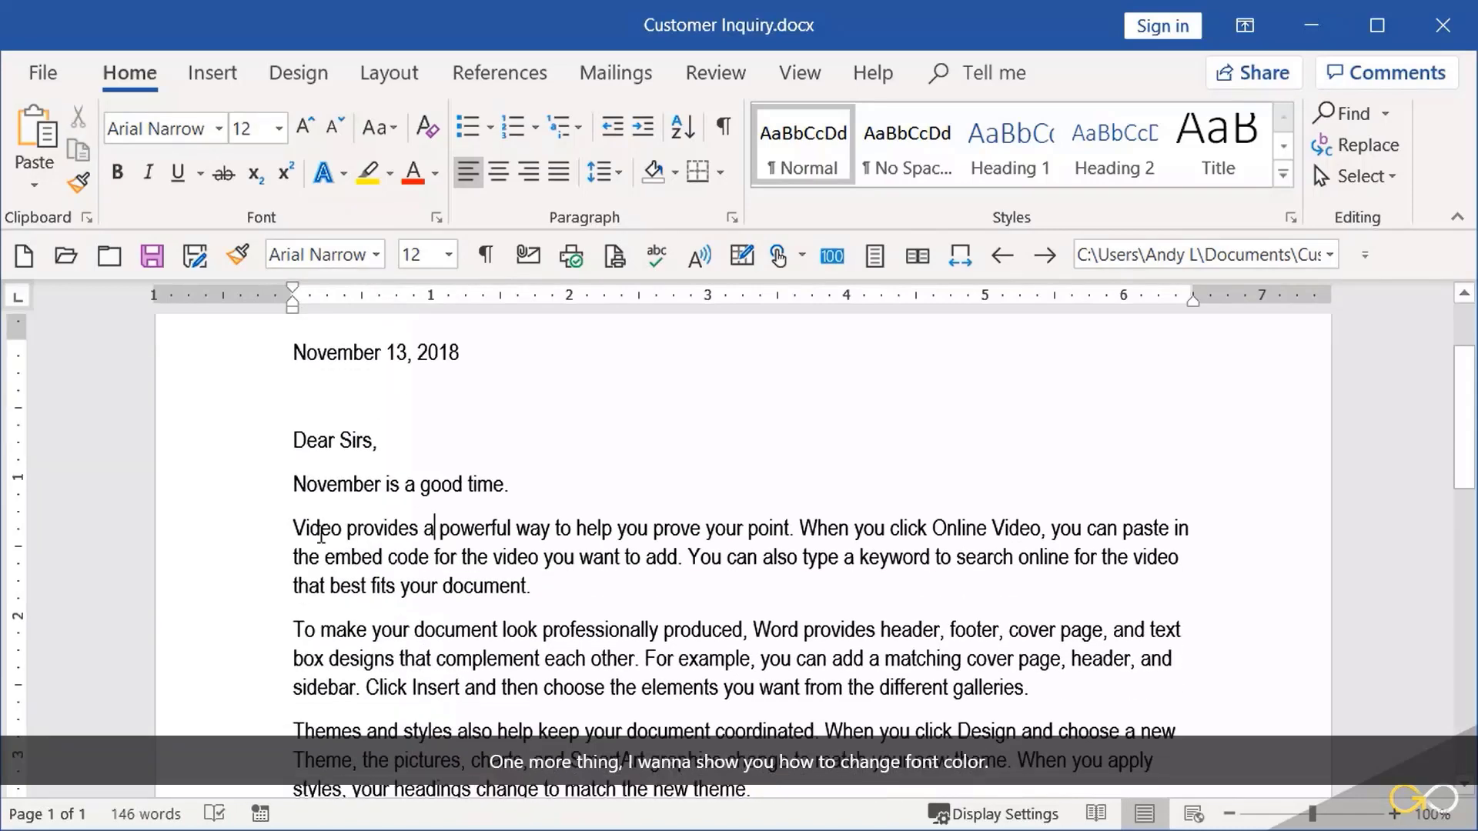
double_click(323, 528)
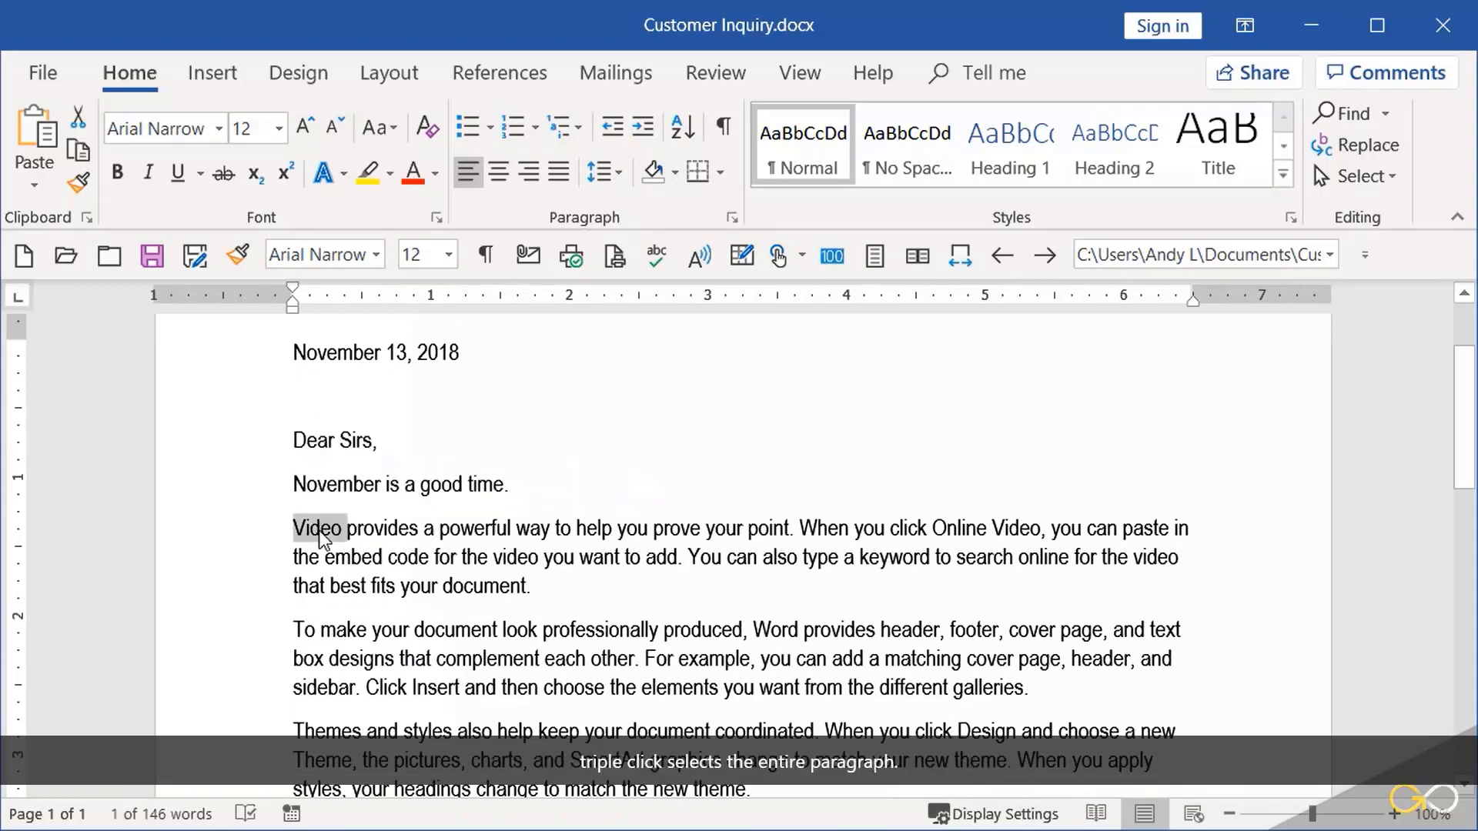
triple_click(320, 529)
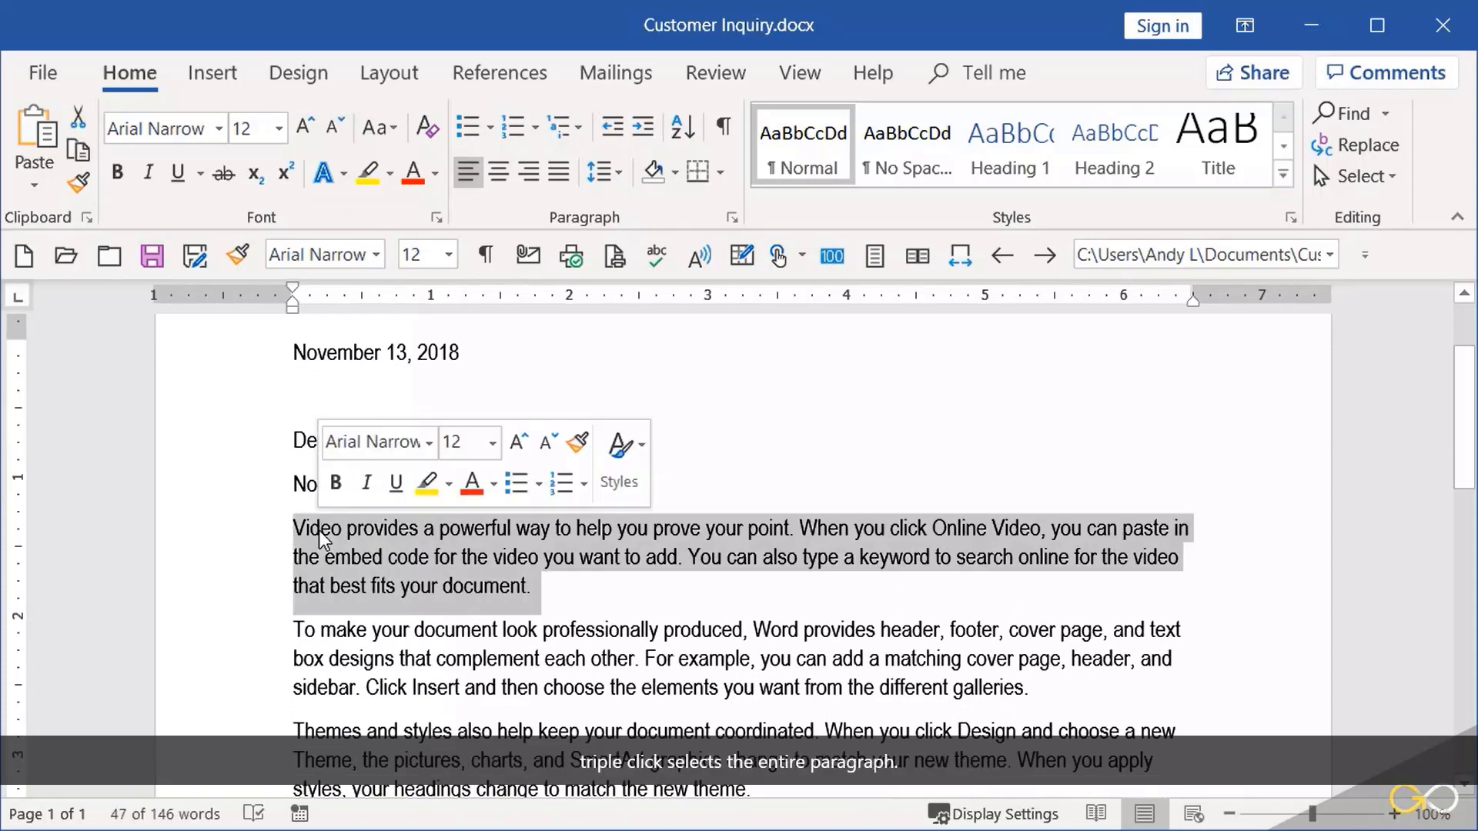
left_click(320, 529)
double_click(321, 530)
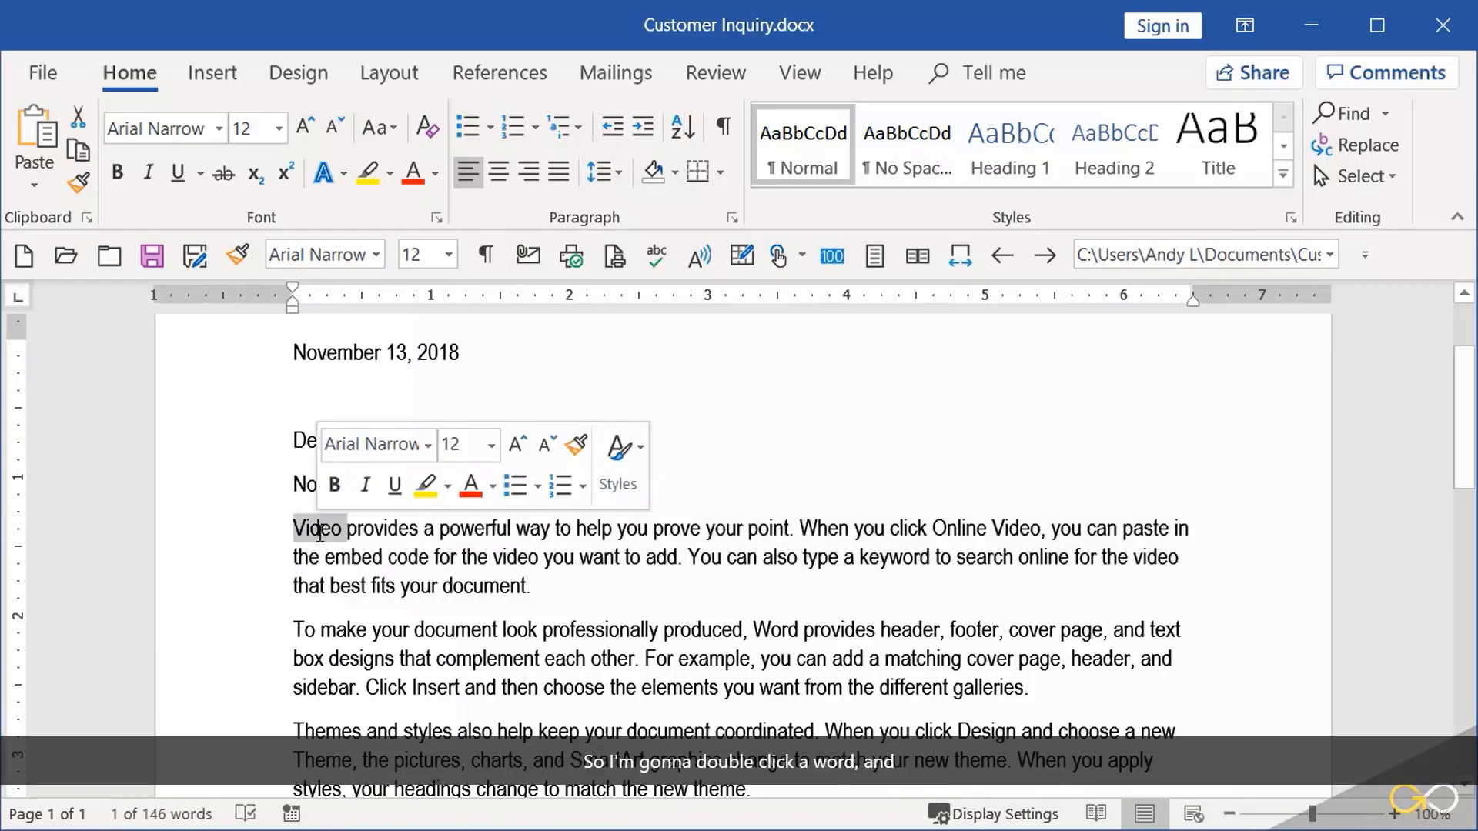
left_click(471, 487)
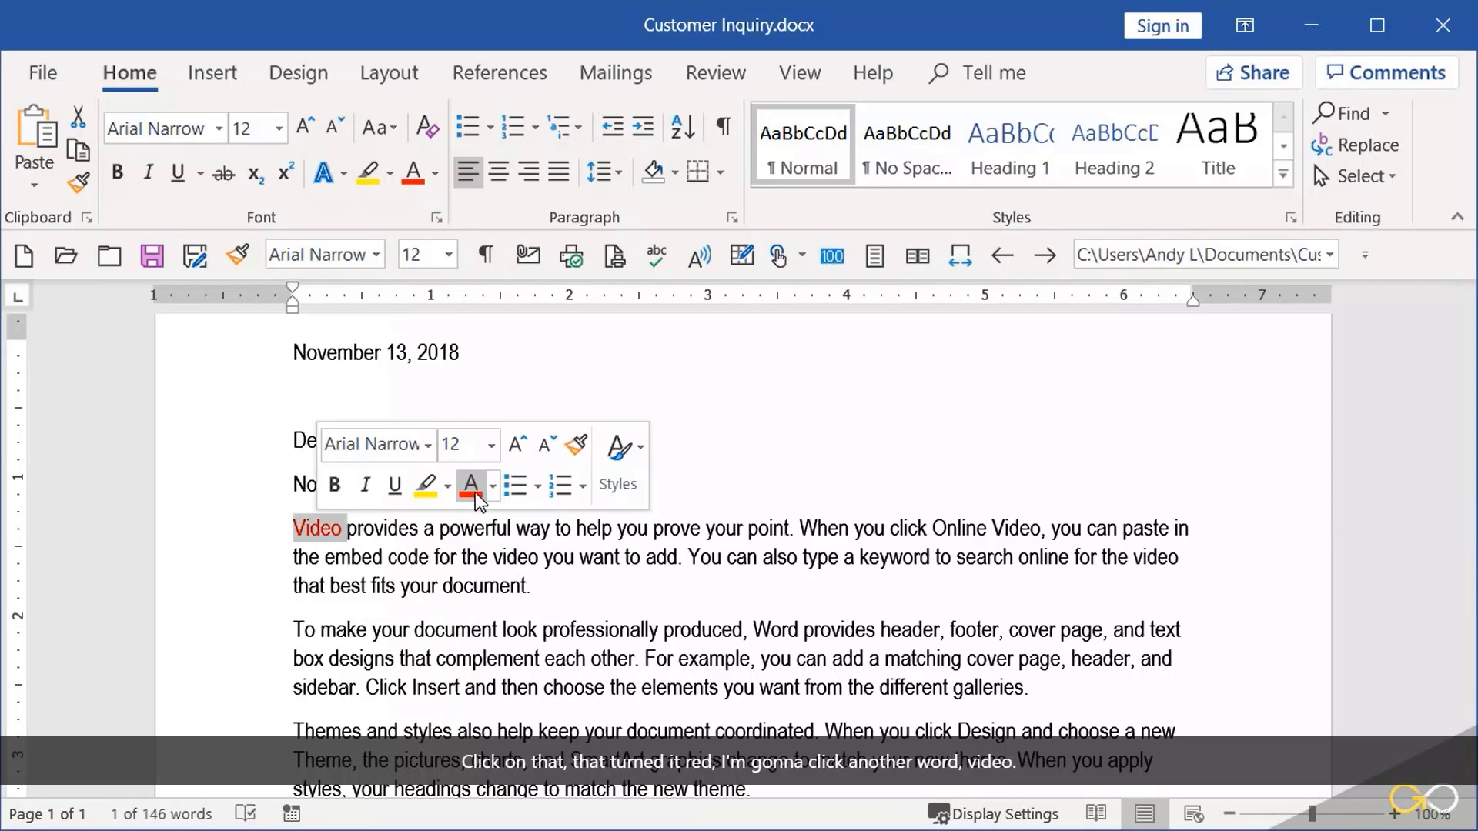
Step: Change the font colour of the word "video" in "embed code for the video" to standard green
double_click(515, 557)
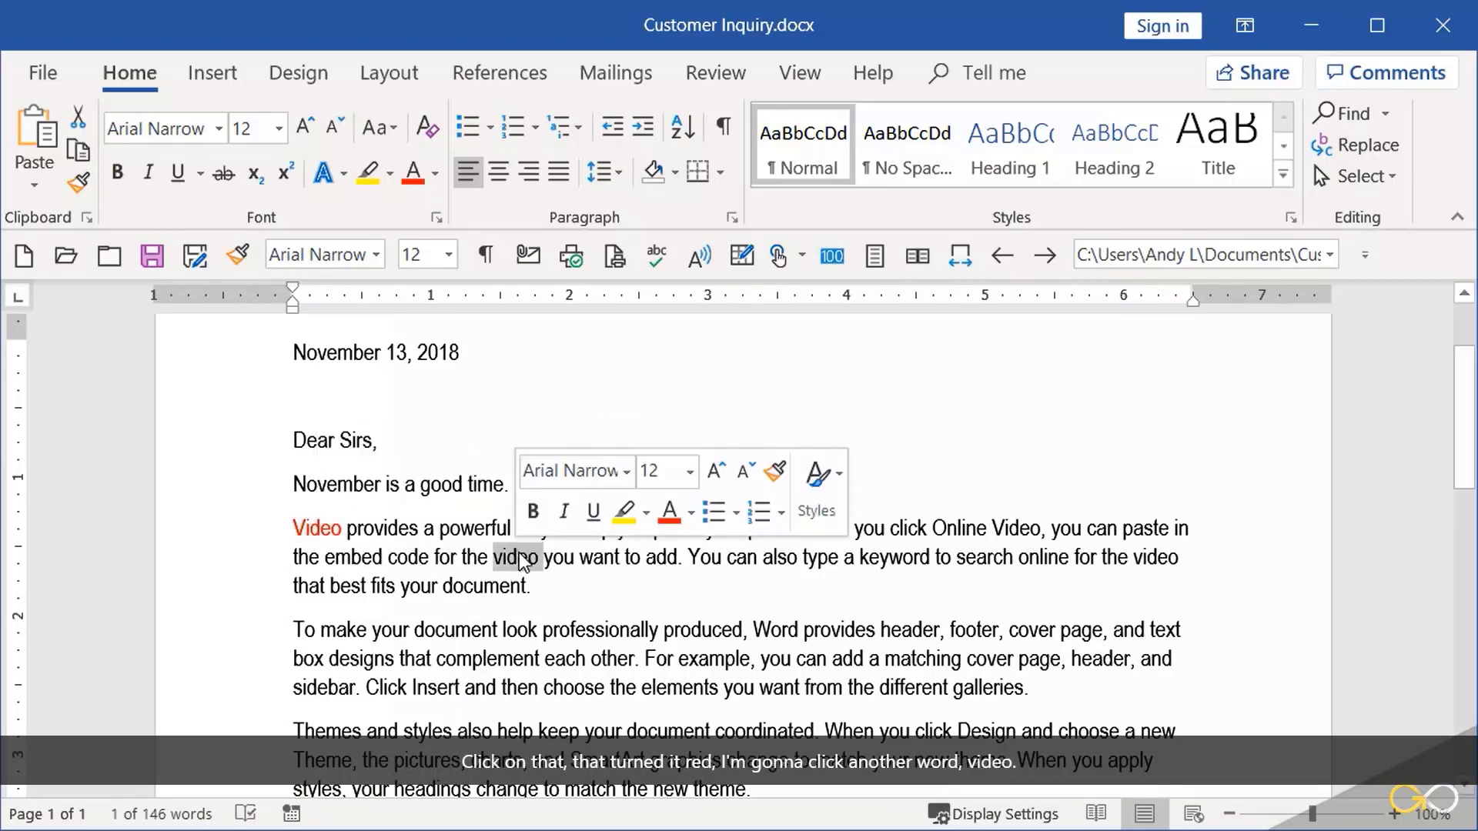
left_click(690, 514)
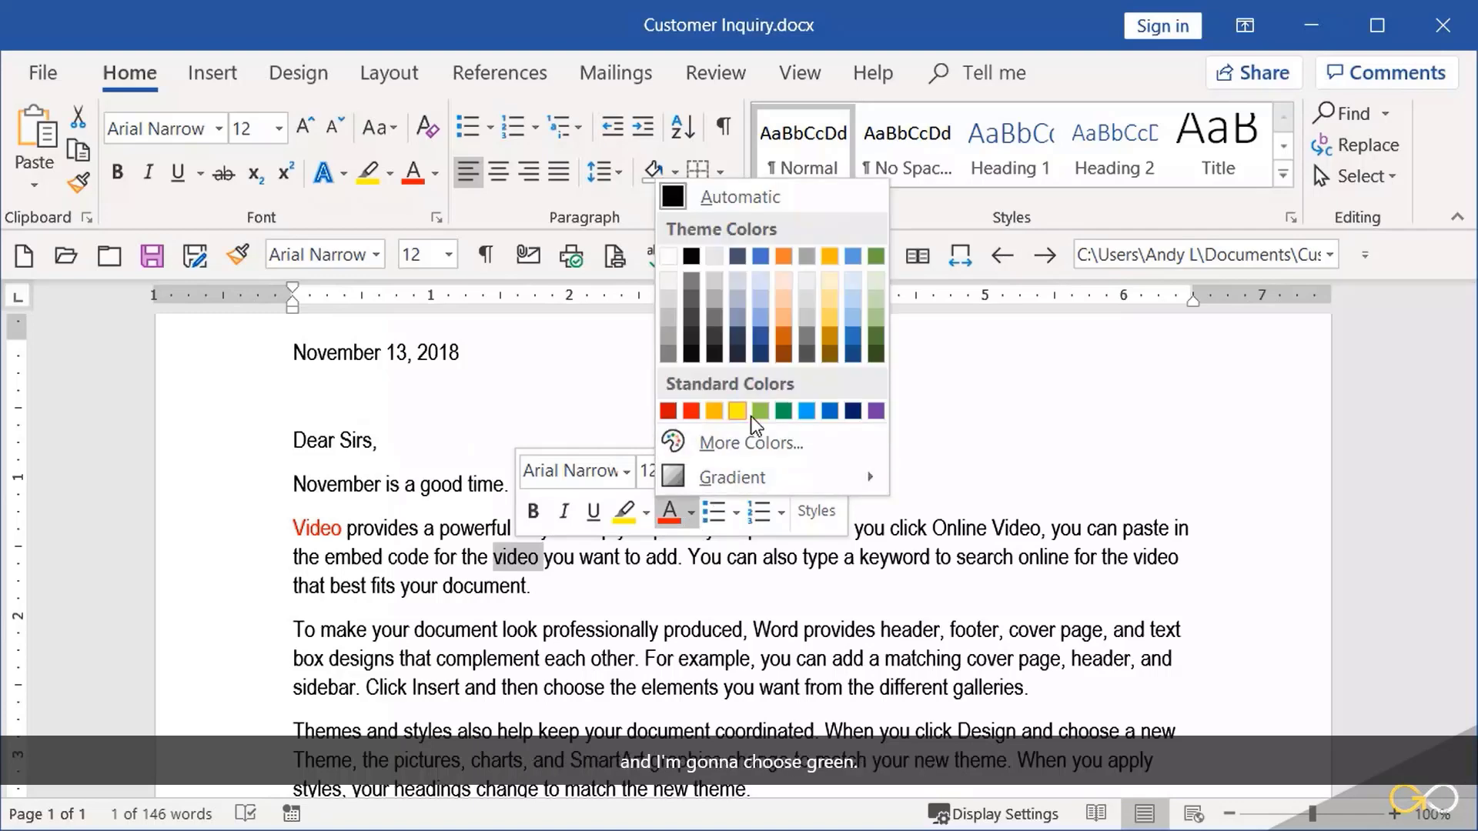
left_click(783, 411)
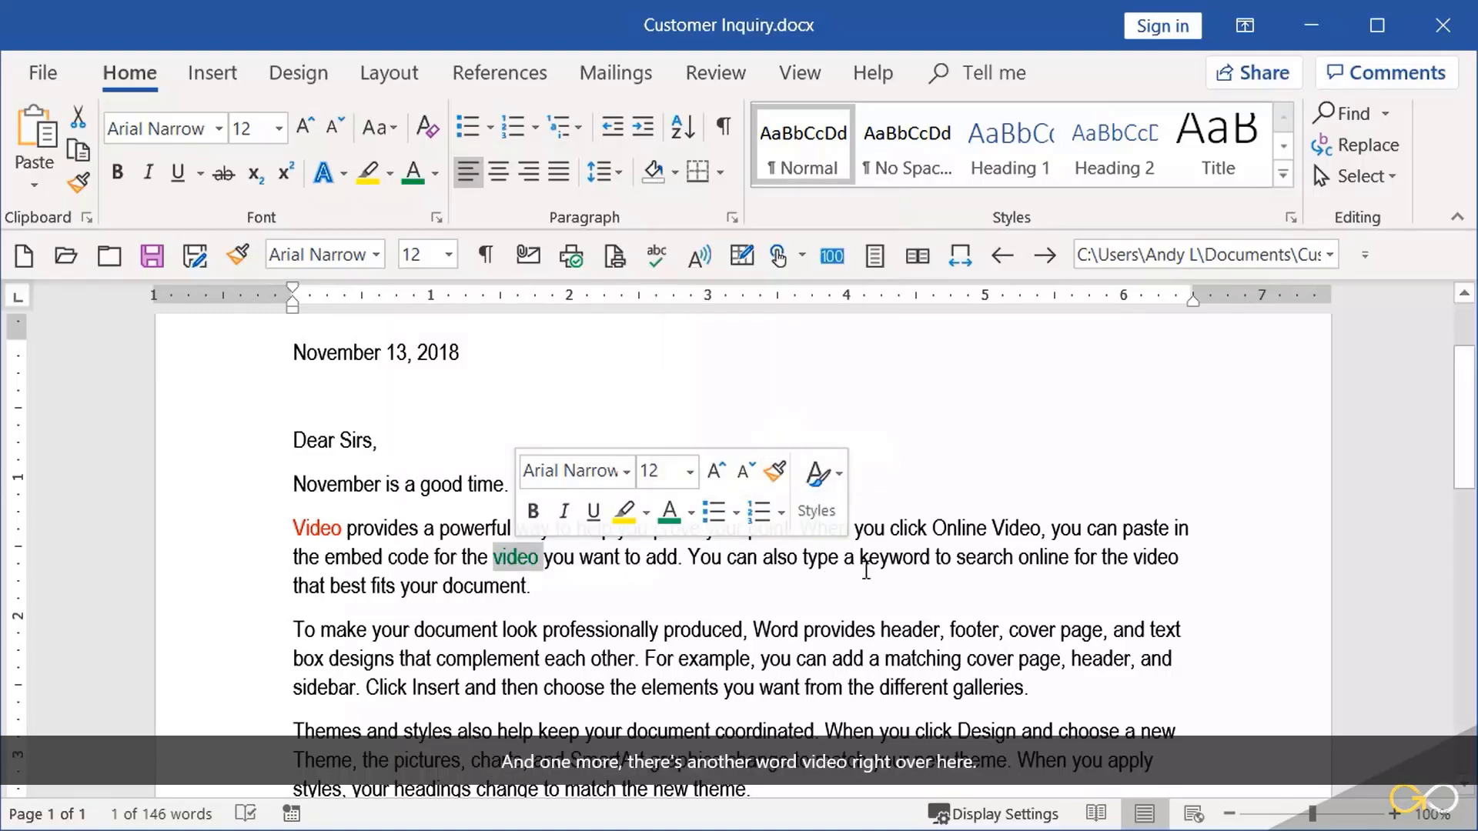
Step: Change the font colour of the word "Video" in "Online Video" to theme blue and clear the selection
double_click(1016, 528)
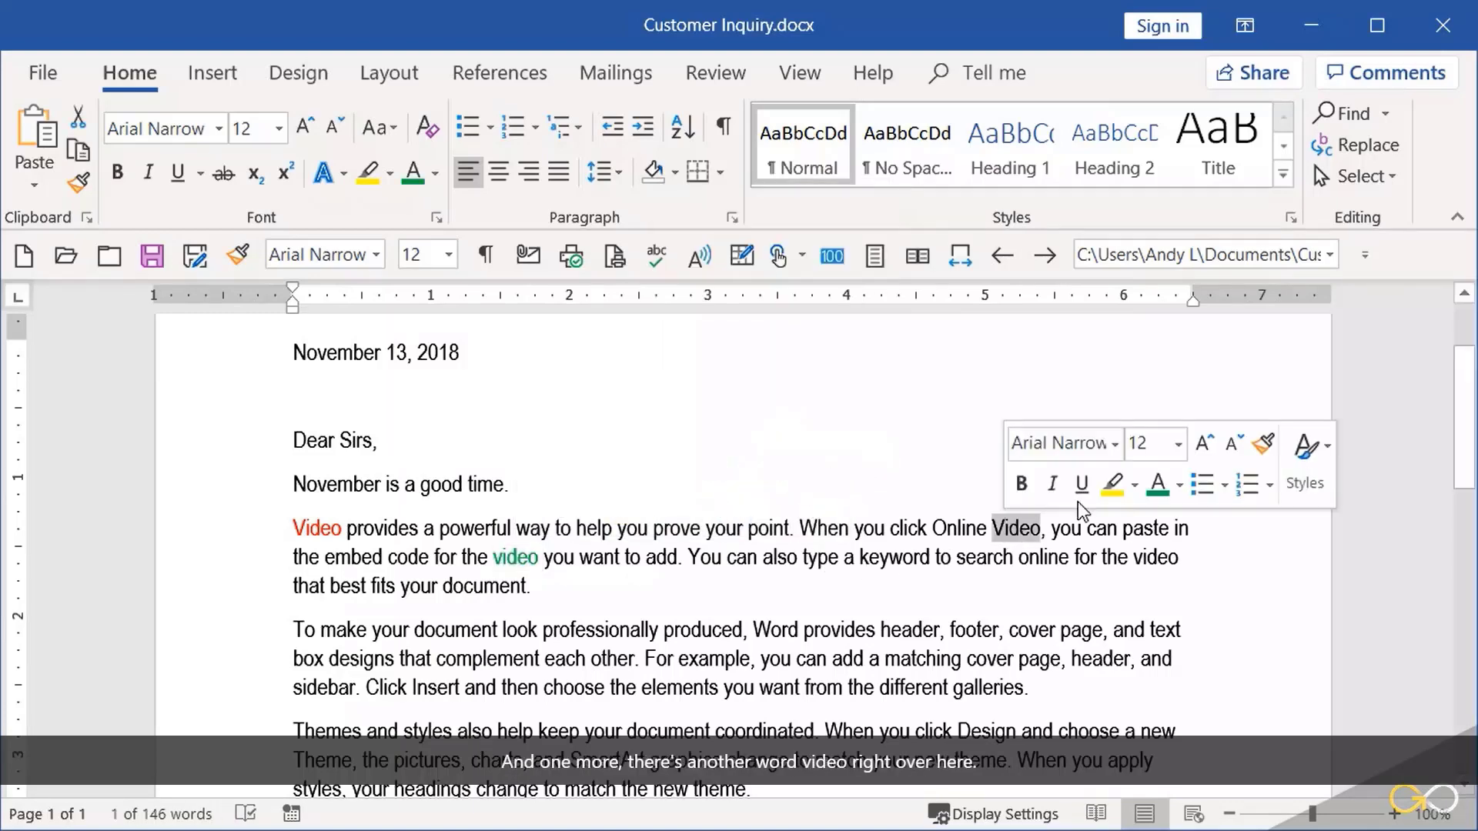
left_click(1181, 492)
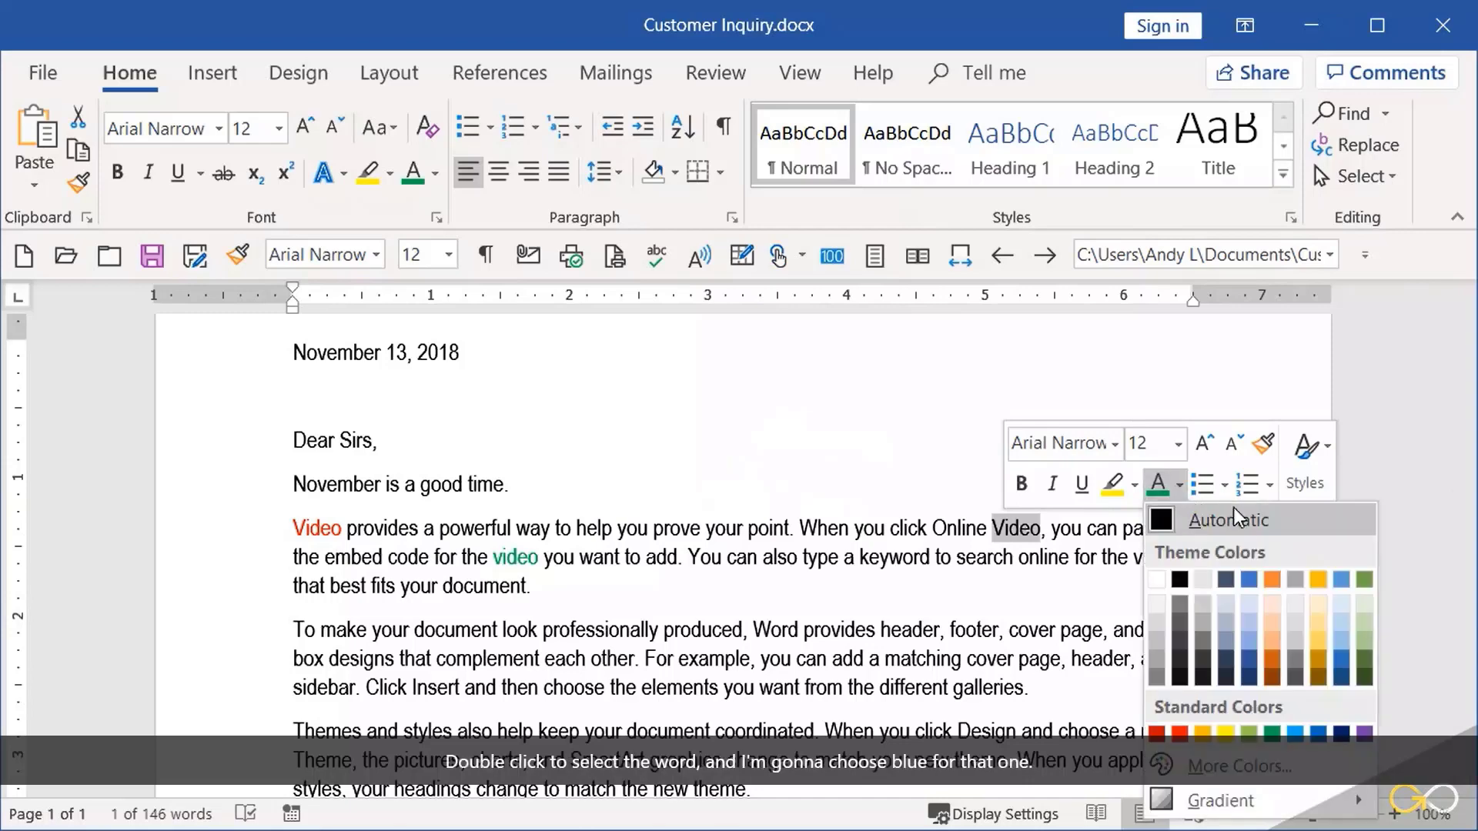
left_click(1248, 579)
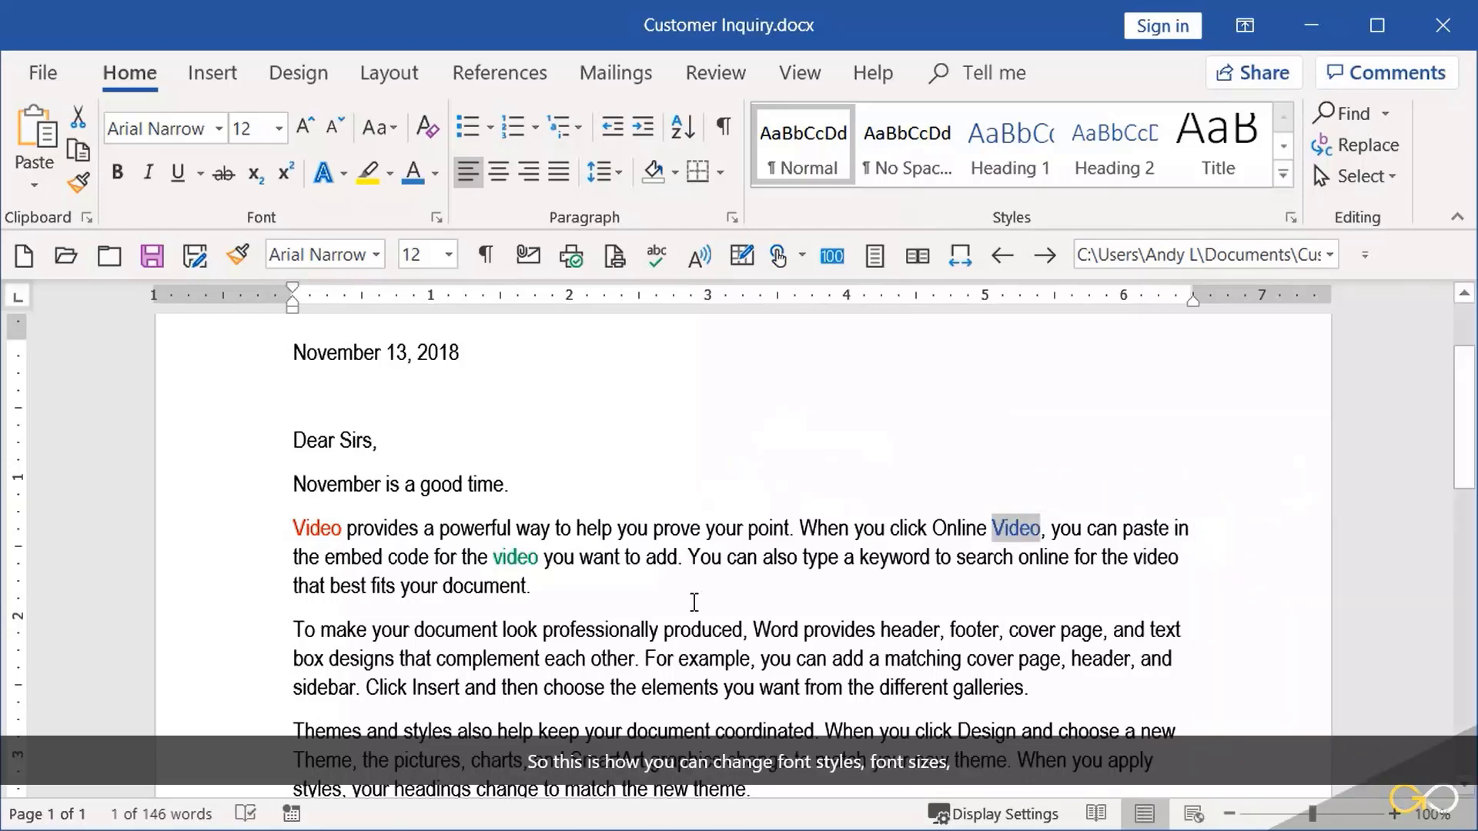
left_click(779, 603)
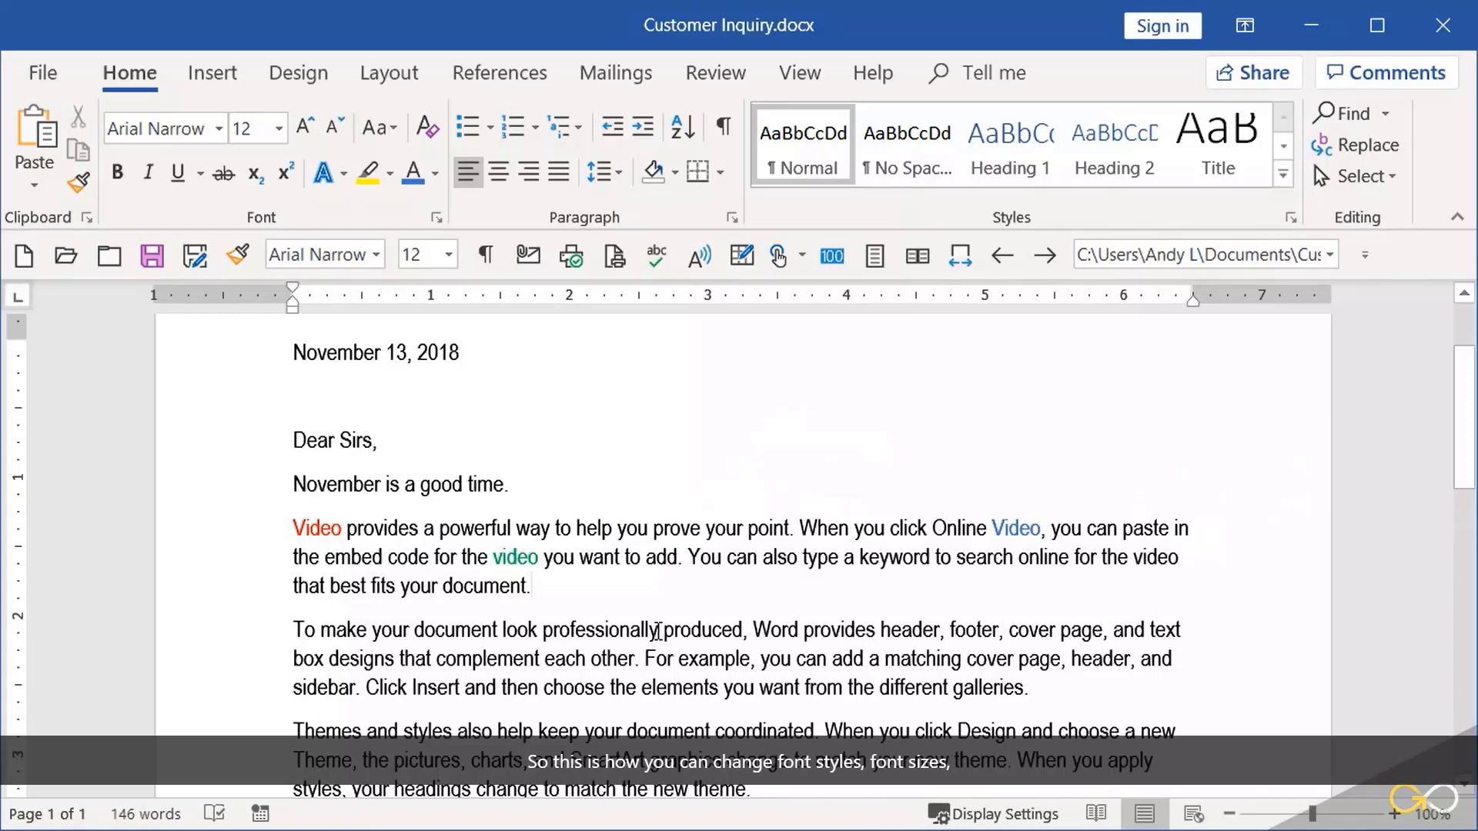